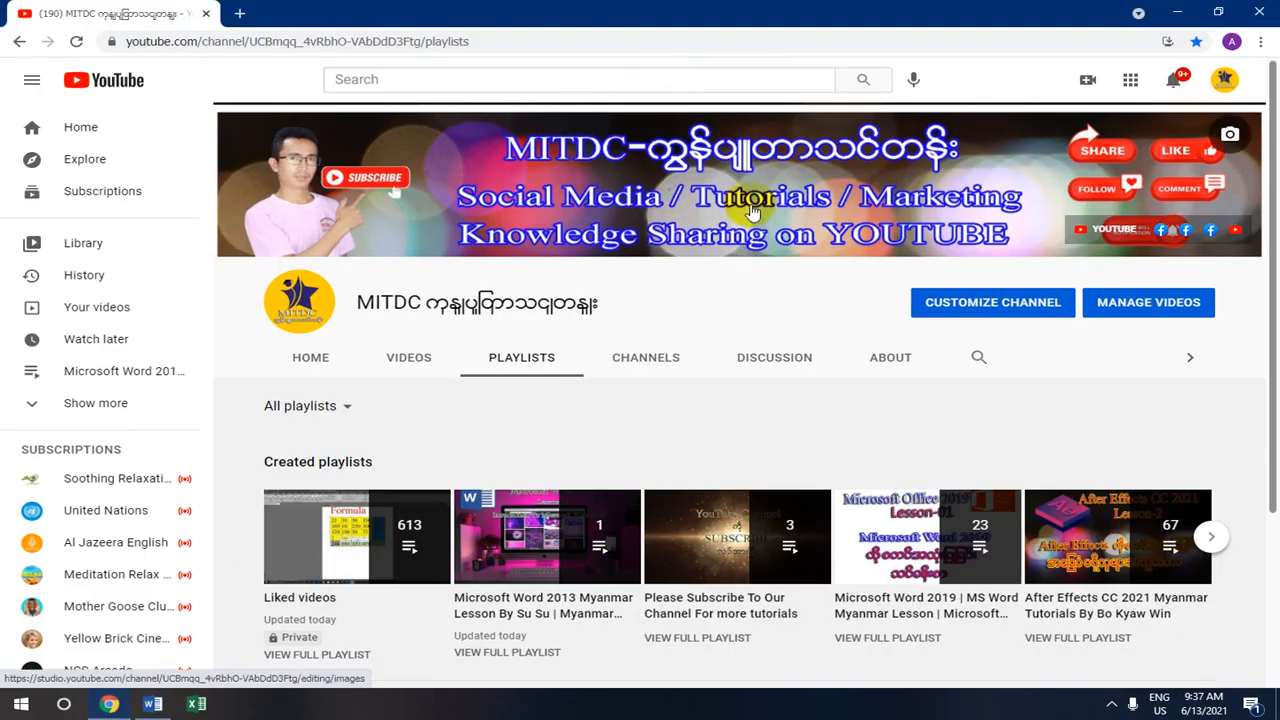
- Minimize the Chrome YouTube window to bring the Word document into view
left_click(1186, 10)
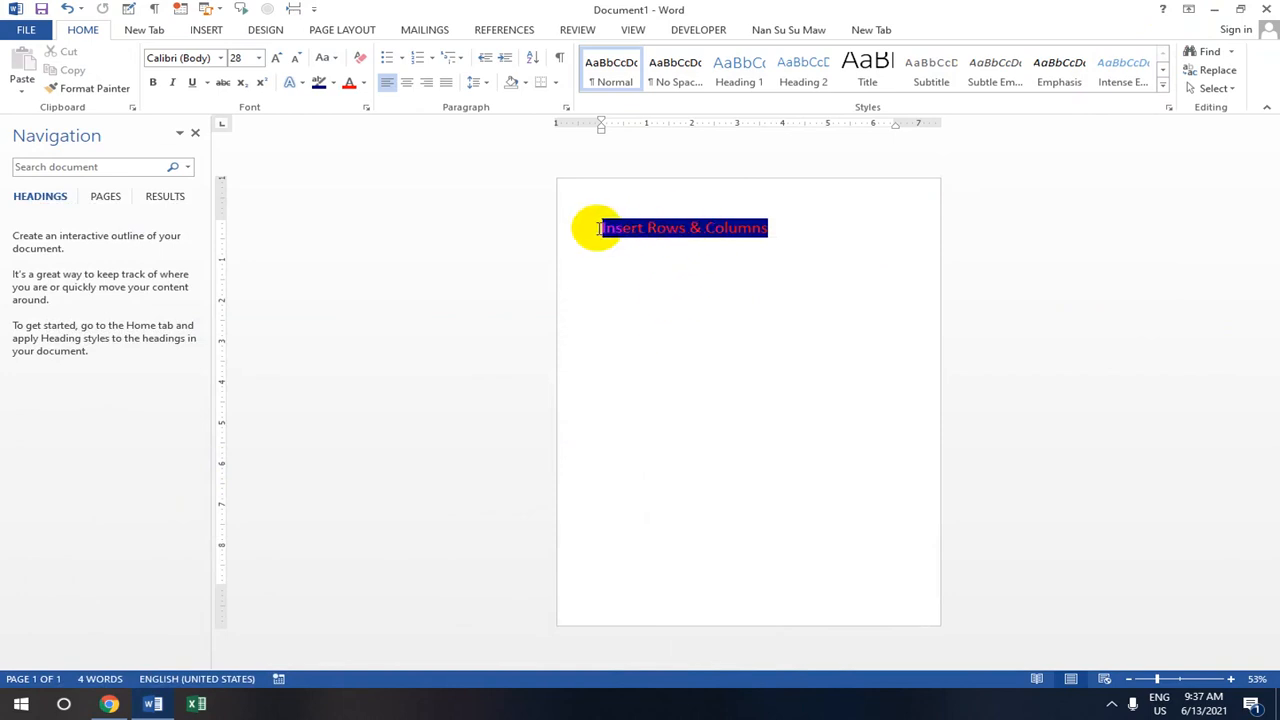
left_click(779, 233)
left_click_drag(779, 230, 596, 227)
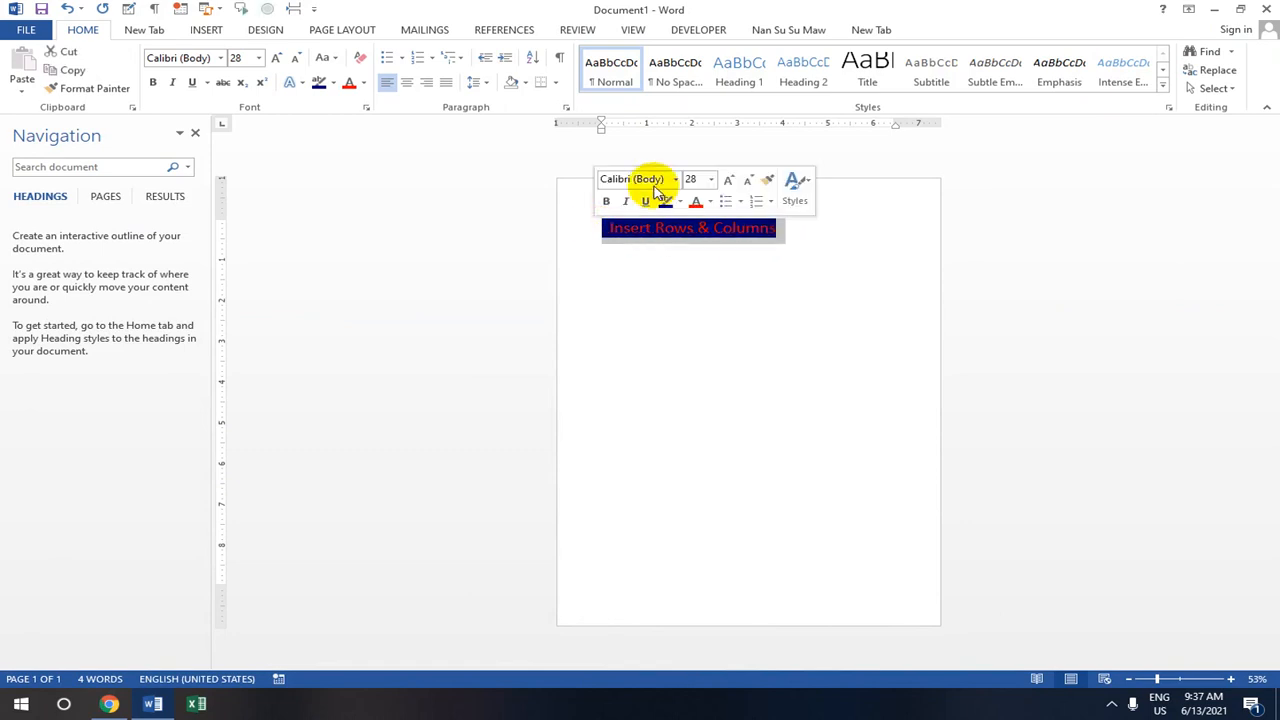
left_click(407, 84)
left_click(386, 82)
left_click(407, 83)
left_click(428, 83)
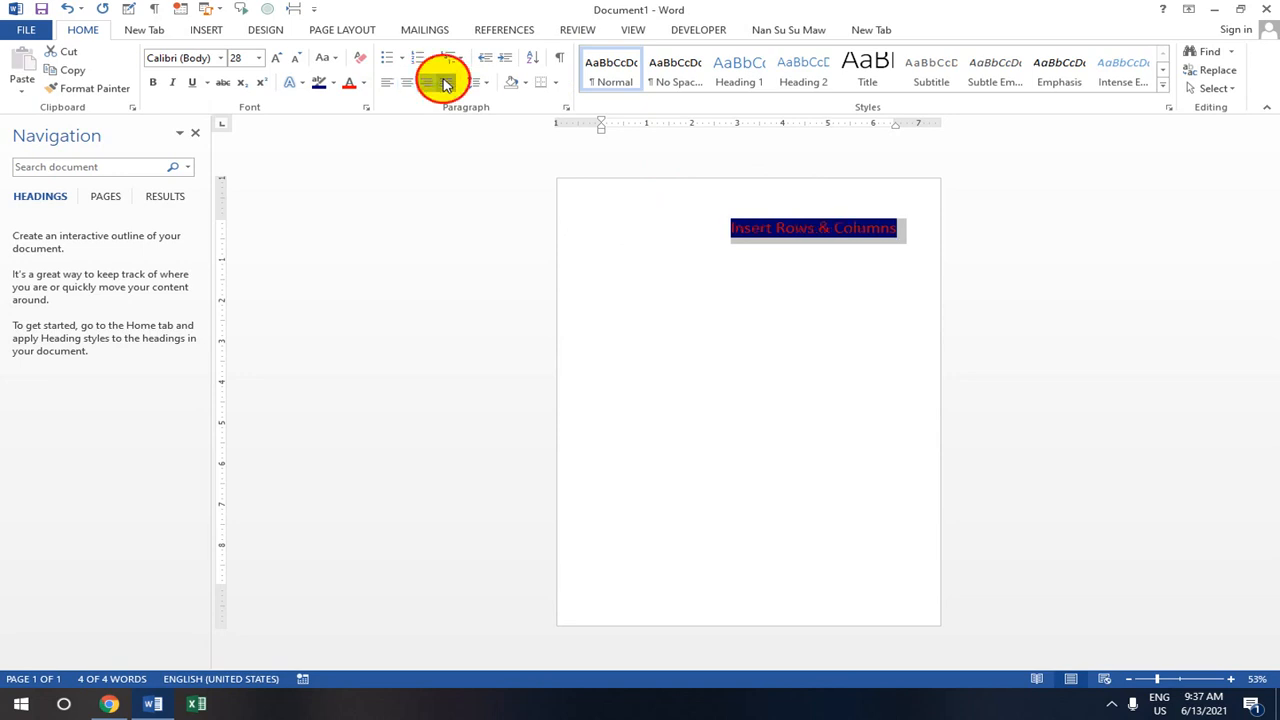
left_click(445, 82)
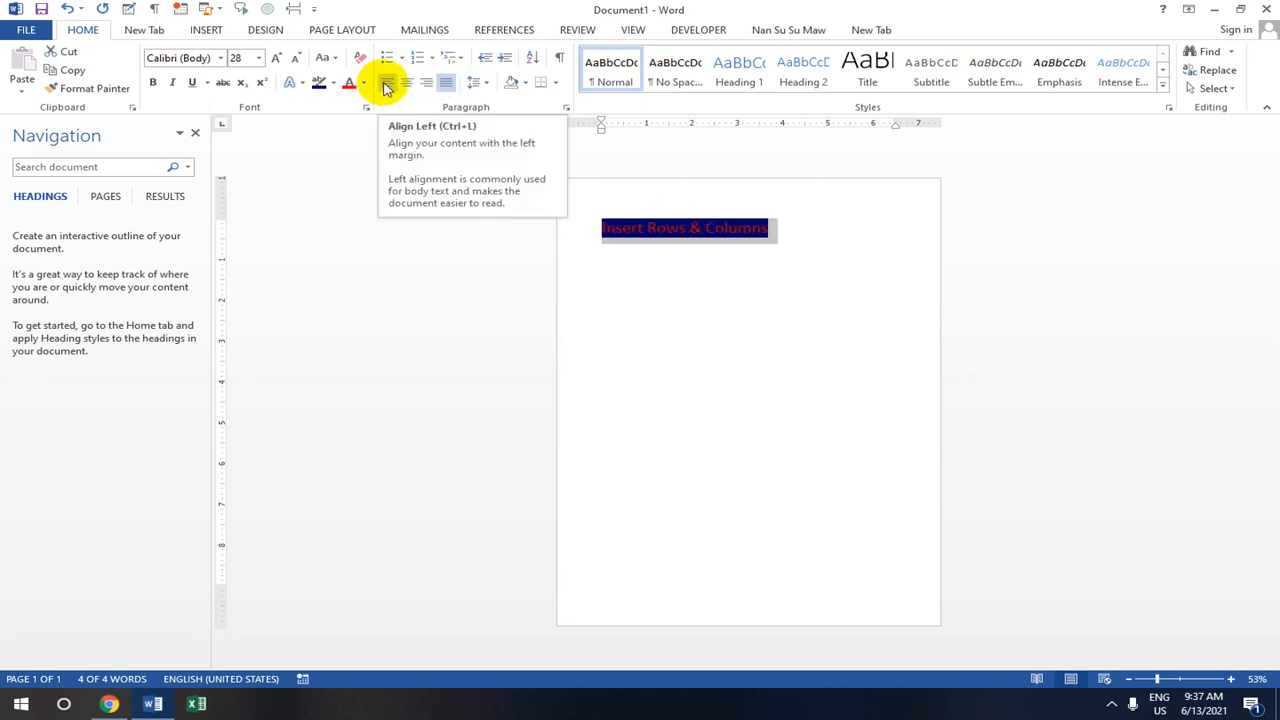
left_click(386, 85)
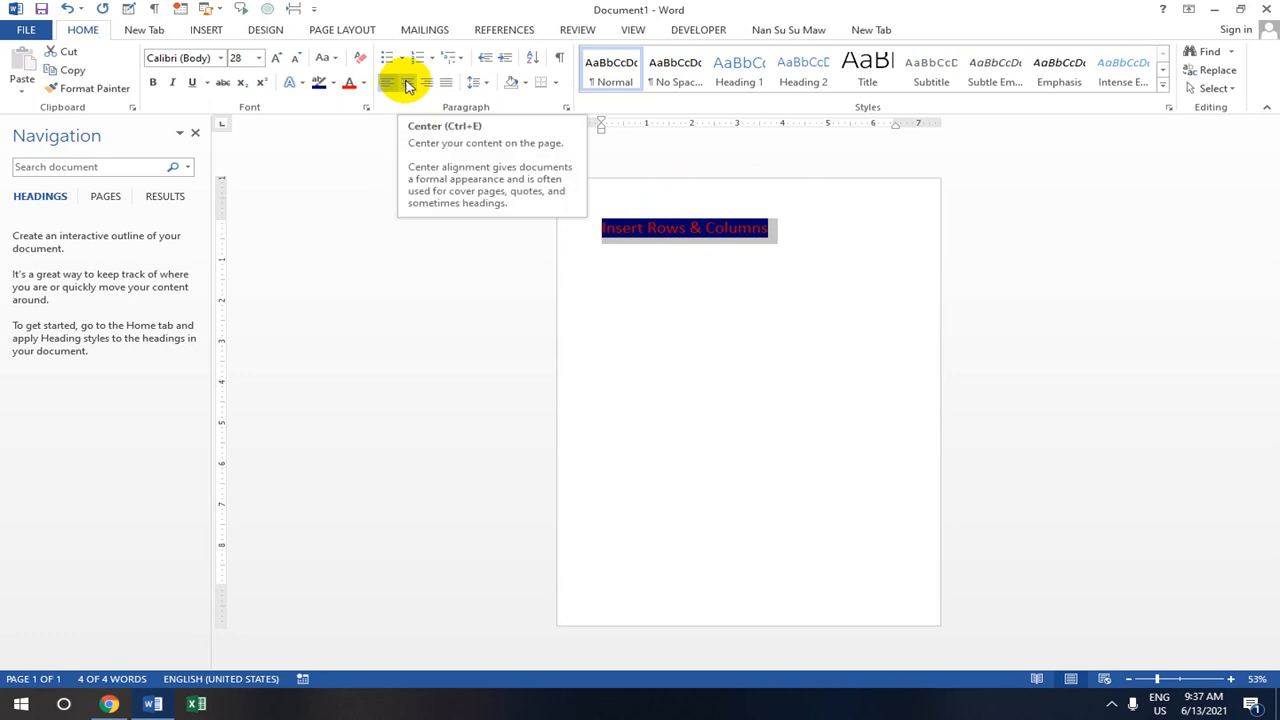
left_click(408, 85)
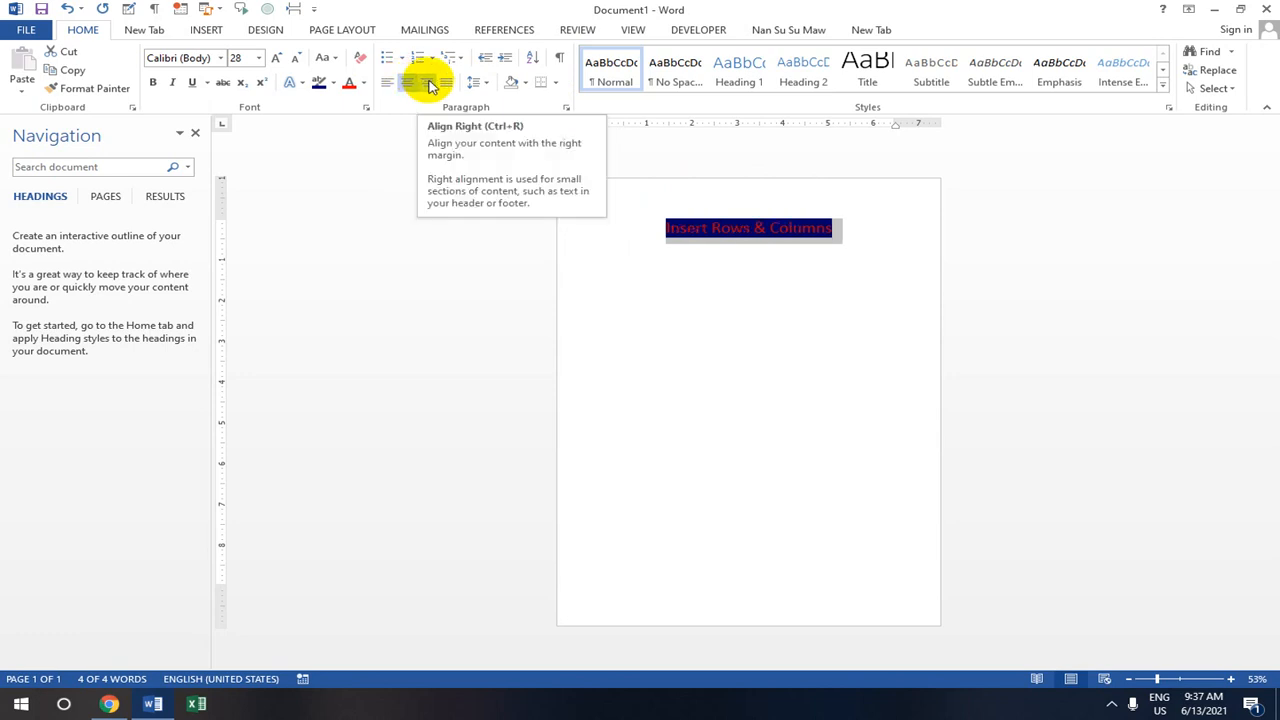
left_click(425, 85)
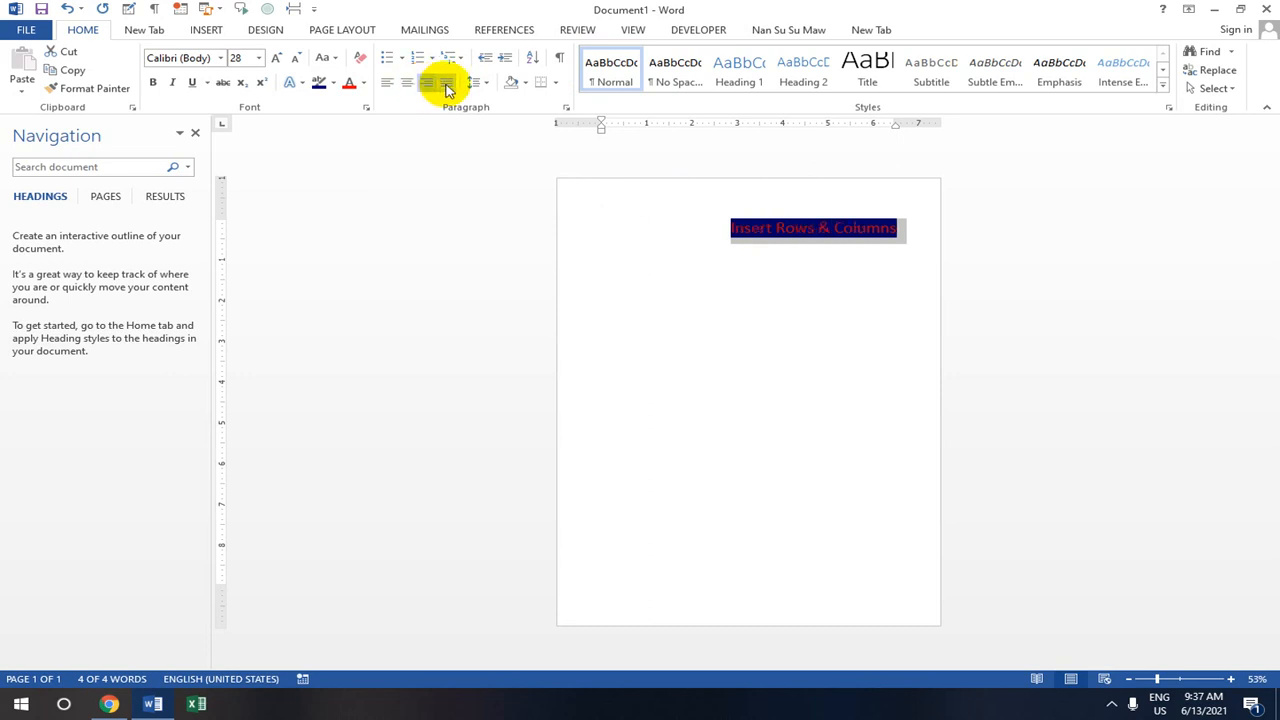
left_click(446, 86)
left_click(407, 84)
left_click(391, 85)
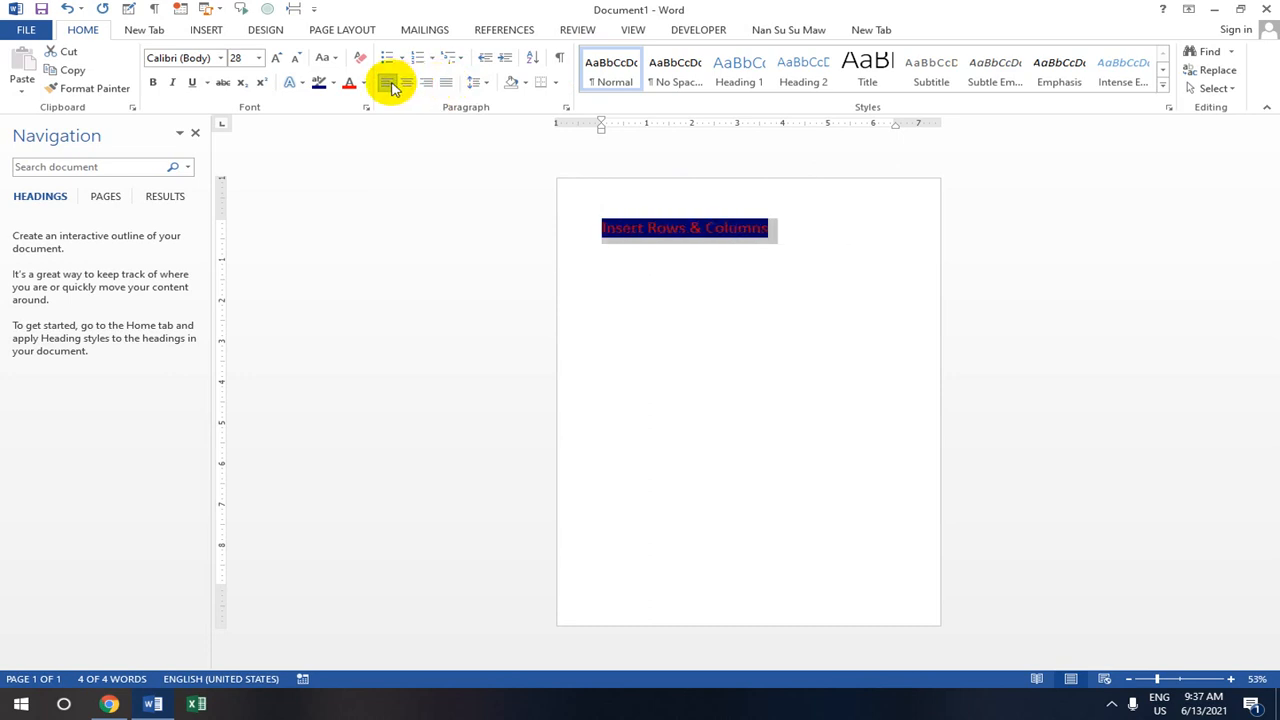
- Insert a 2-column by 5-row table directly below the 'Insert Rows & Columns' heading
left_click(207, 31)
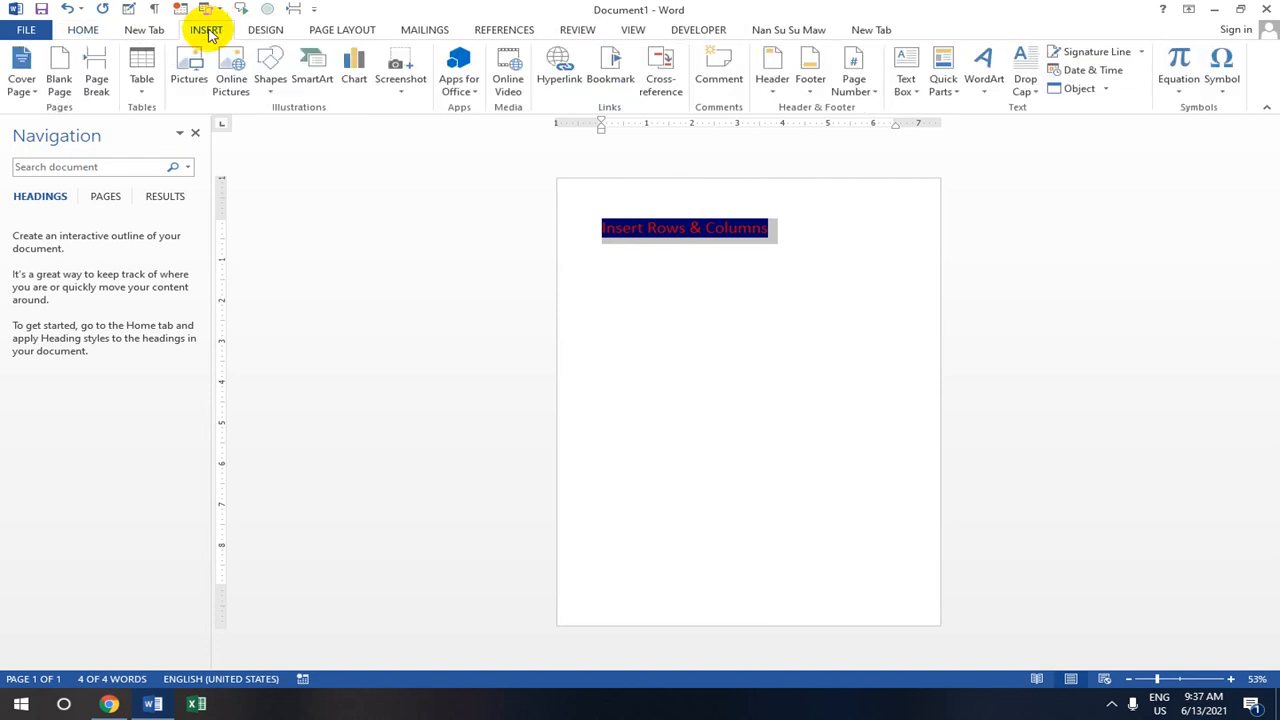
left_click(145, 93)
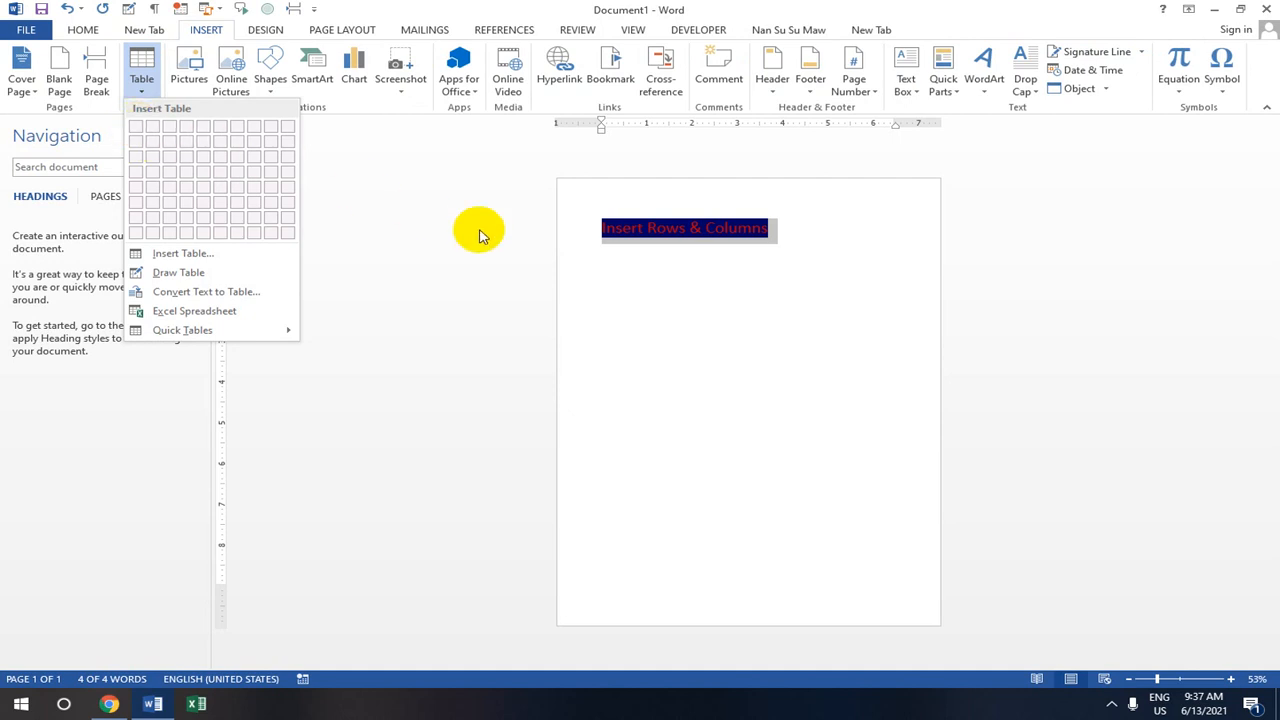
left_click(659, 280)
left_click(768, 280)
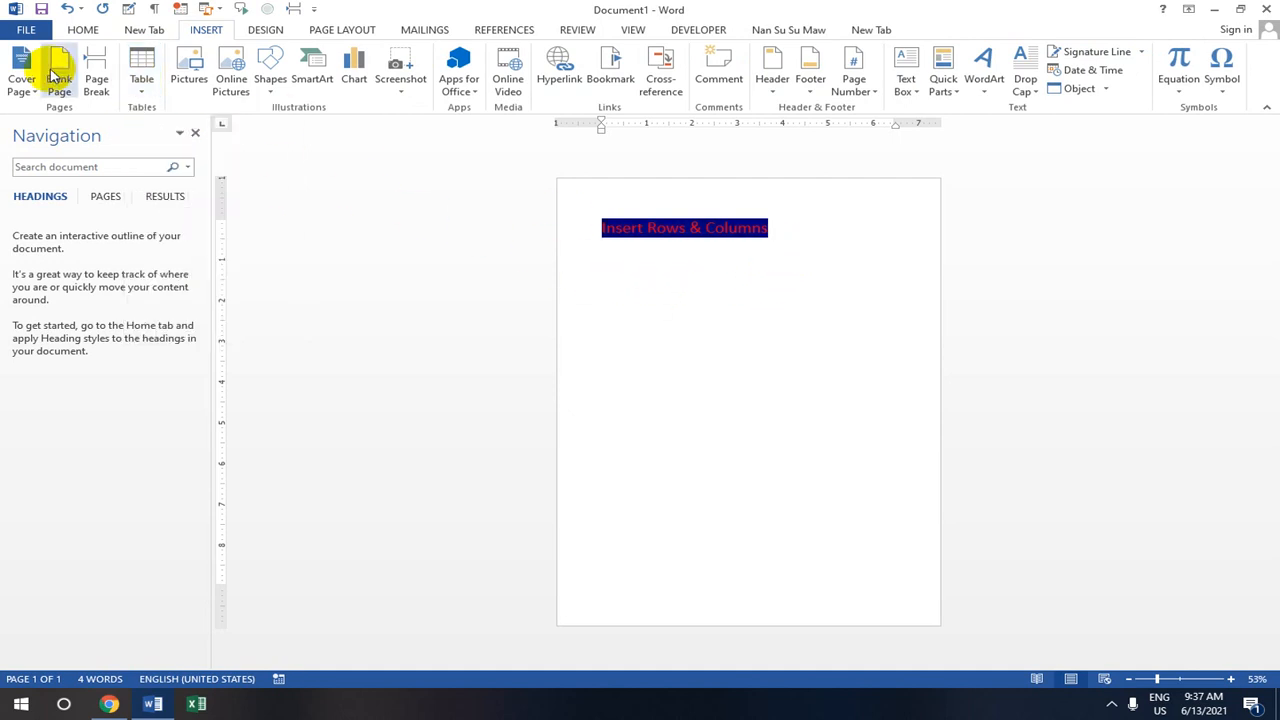
left_click(141, 82)
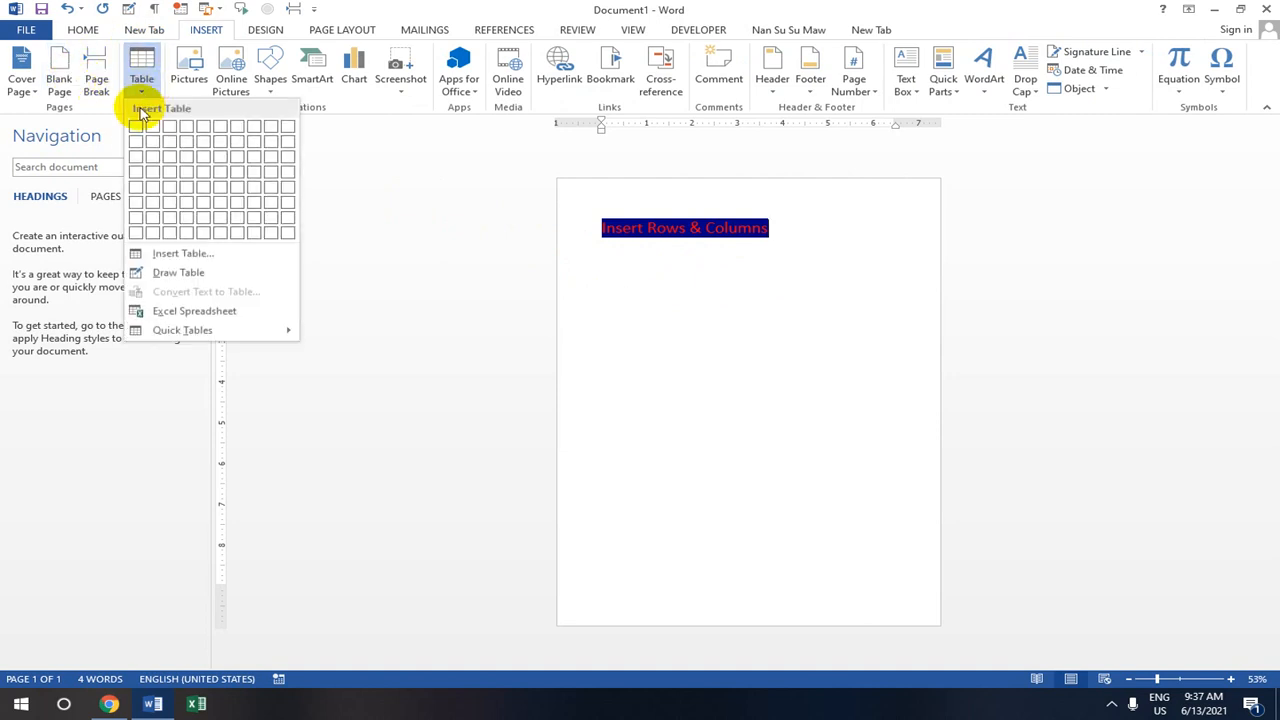
left_click(156, 188)
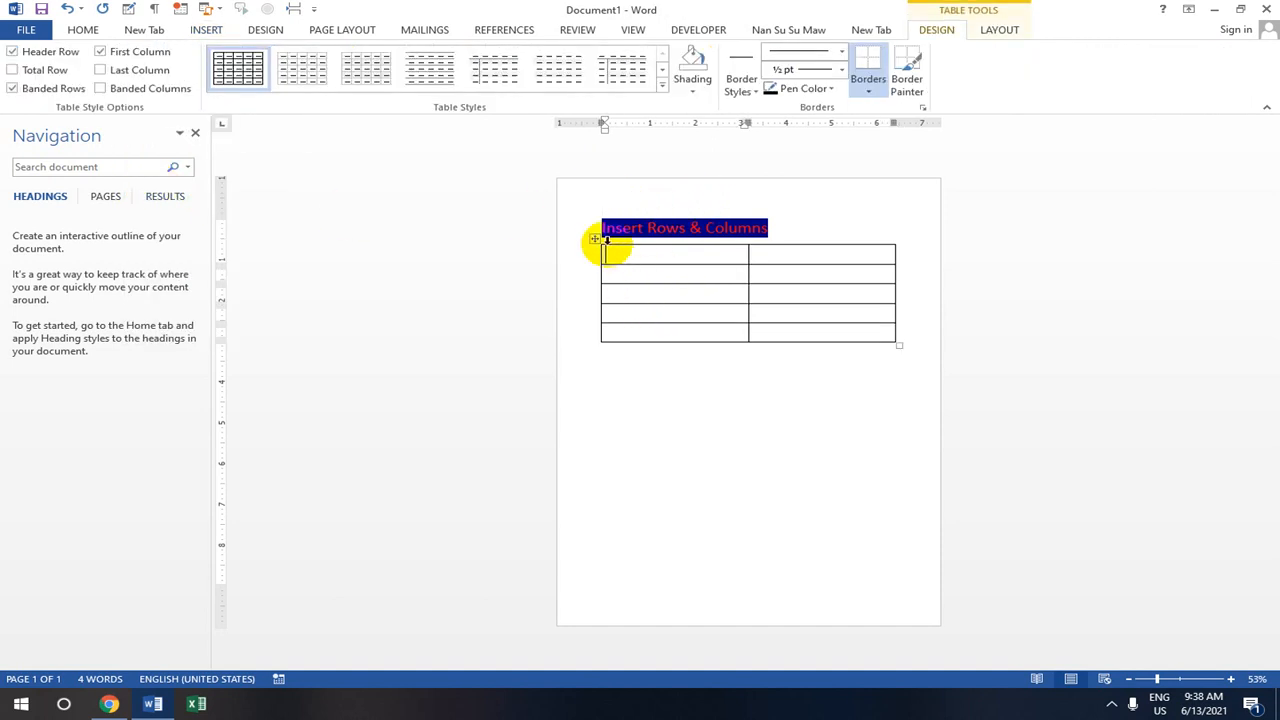
- Enter 'No' in the first table cell and open Start to search for On-Screen Keyboard
mouse_move(597, 251)
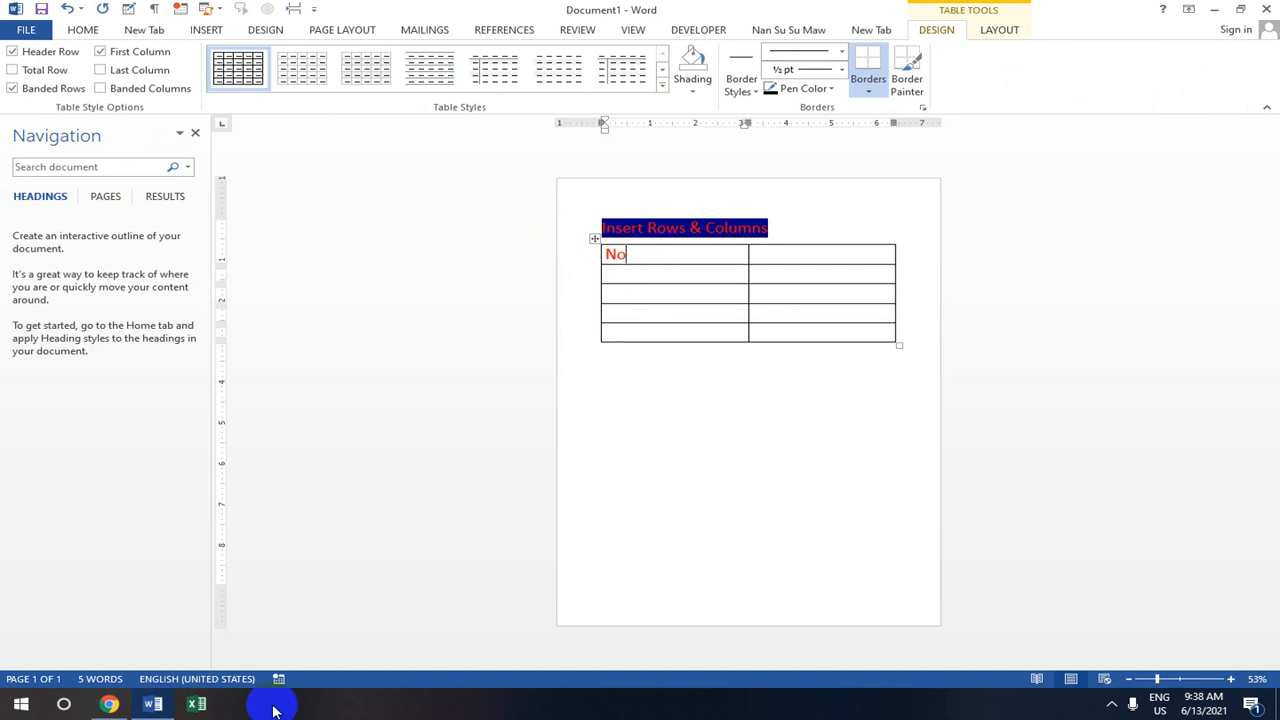
key("super")
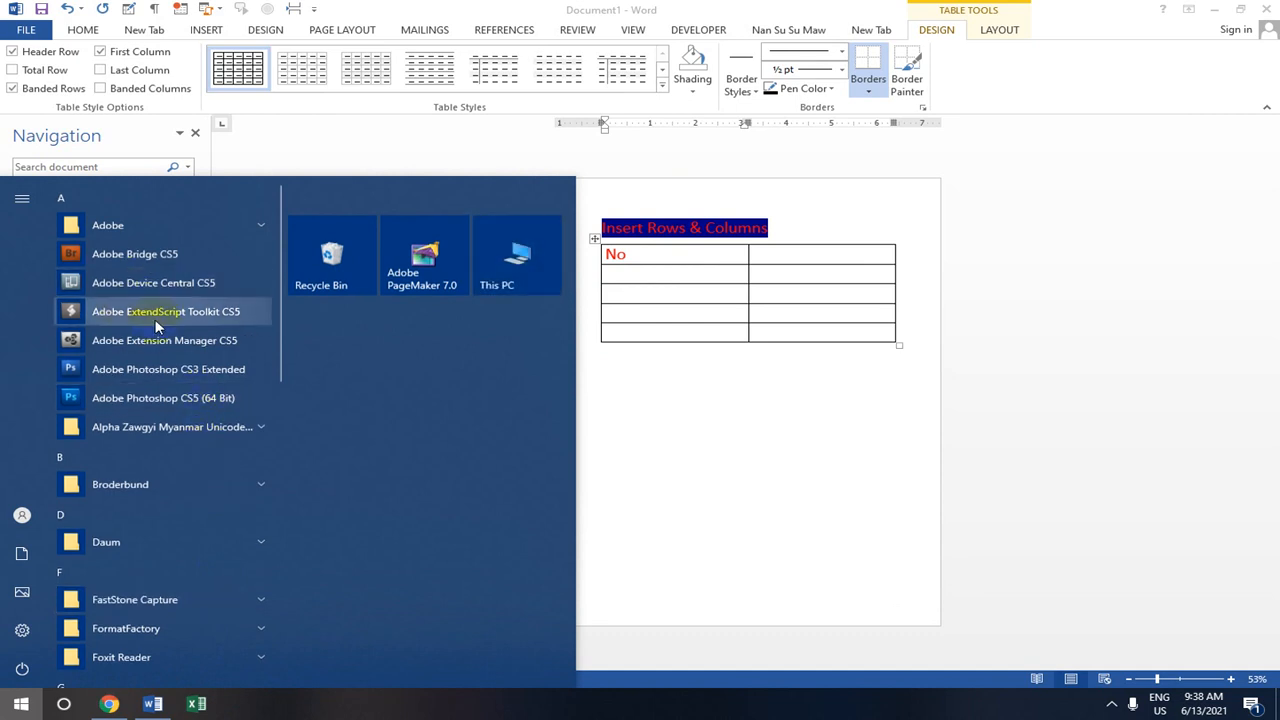
- Launch On-Screen Keyboard and number the first column 1 to 4 under 'No'
type("o")
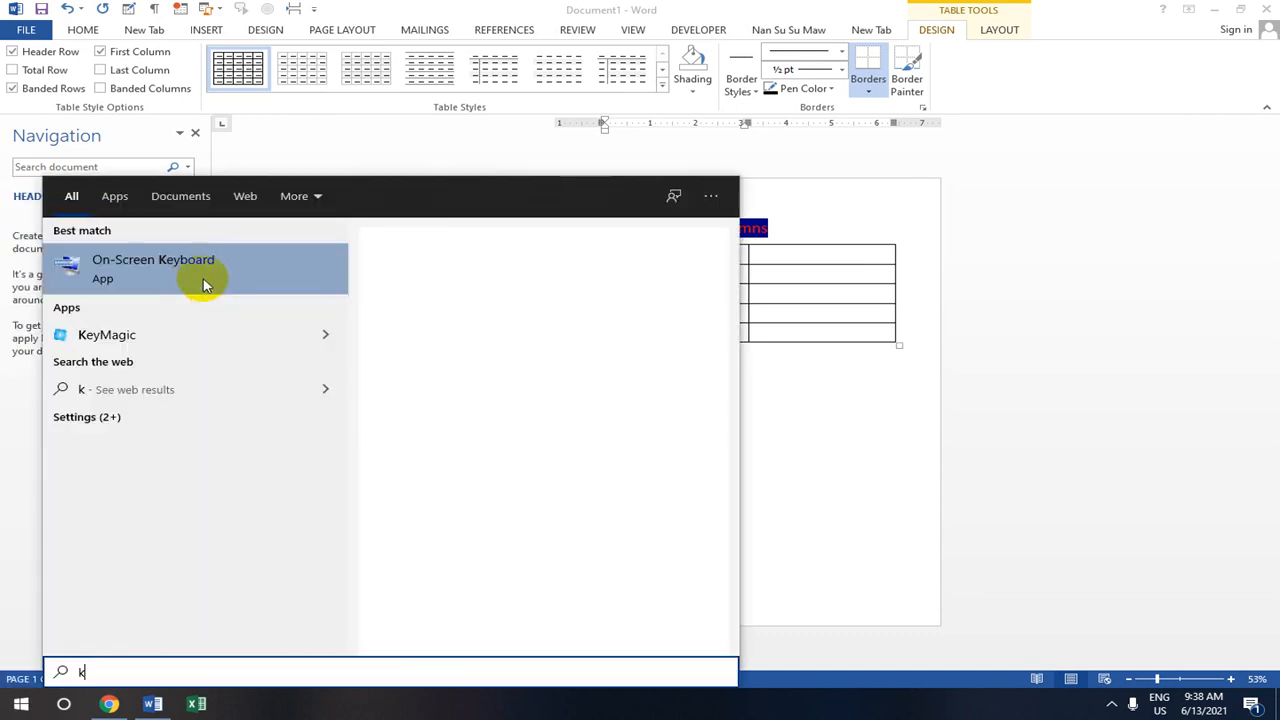
left_click(208, 277)
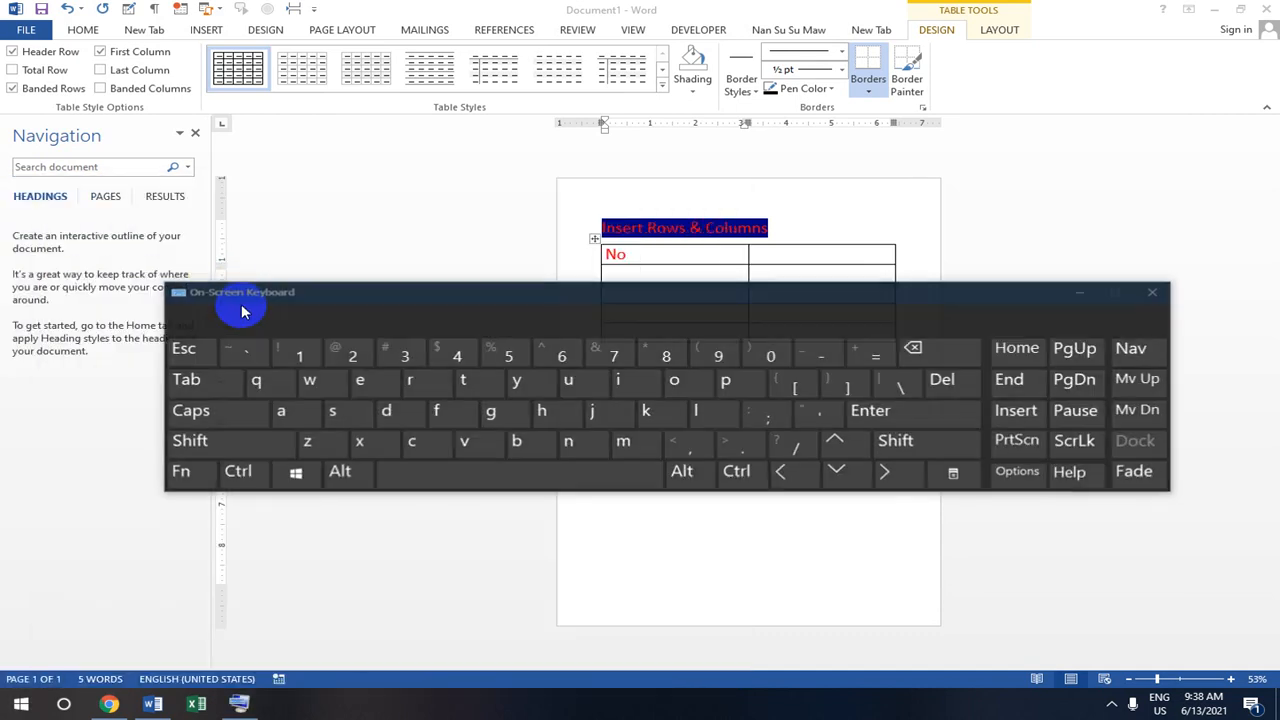
left_click(642, 251)
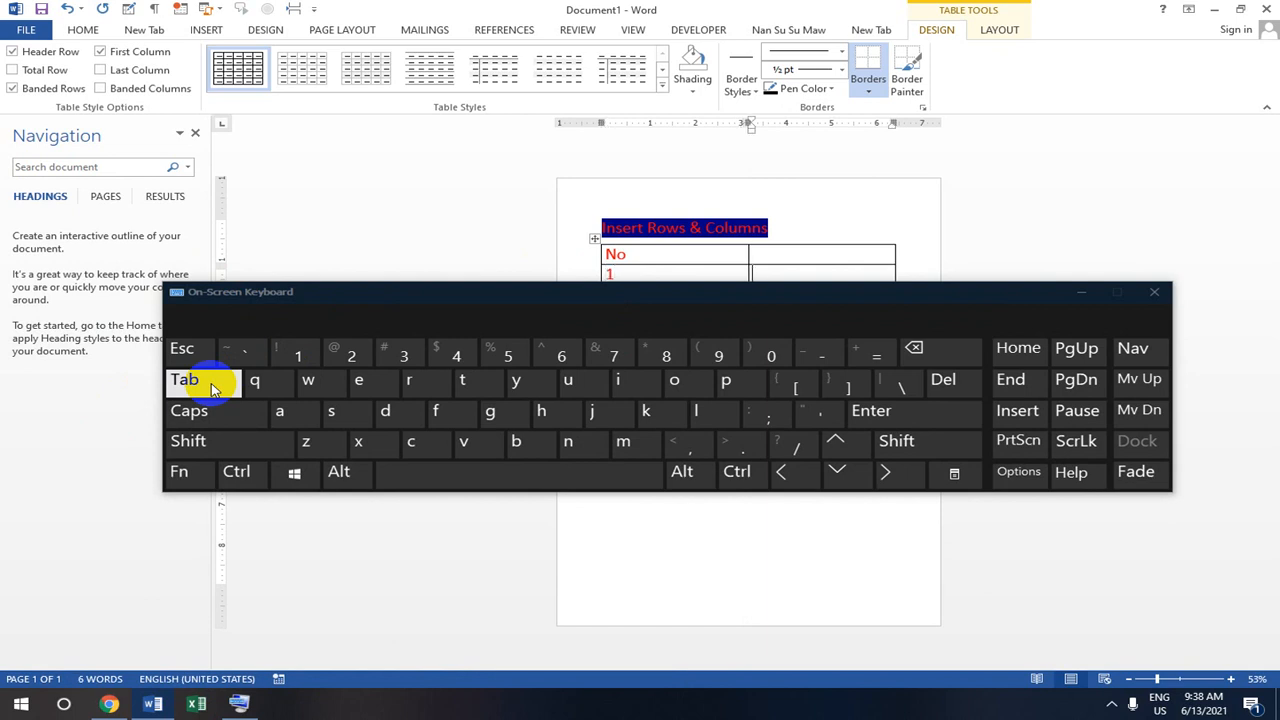
left_click_drag(709, 291, 719, 397)
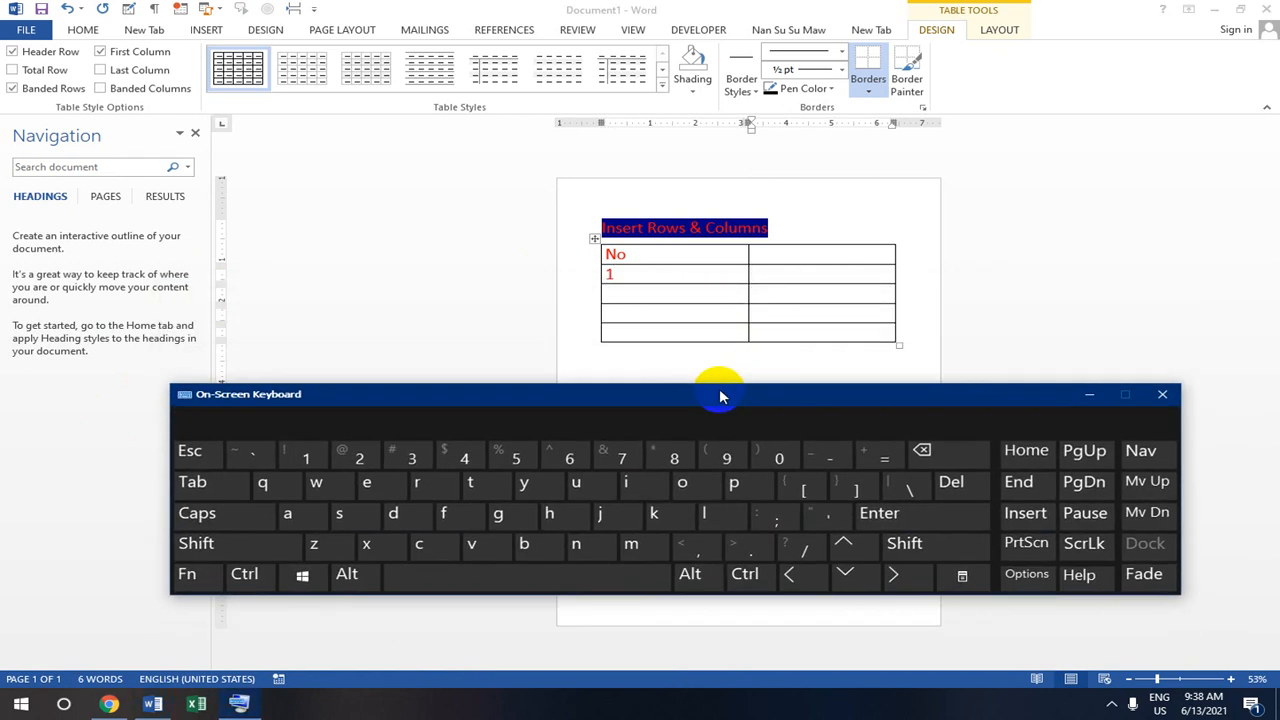
left_click(222, 486)
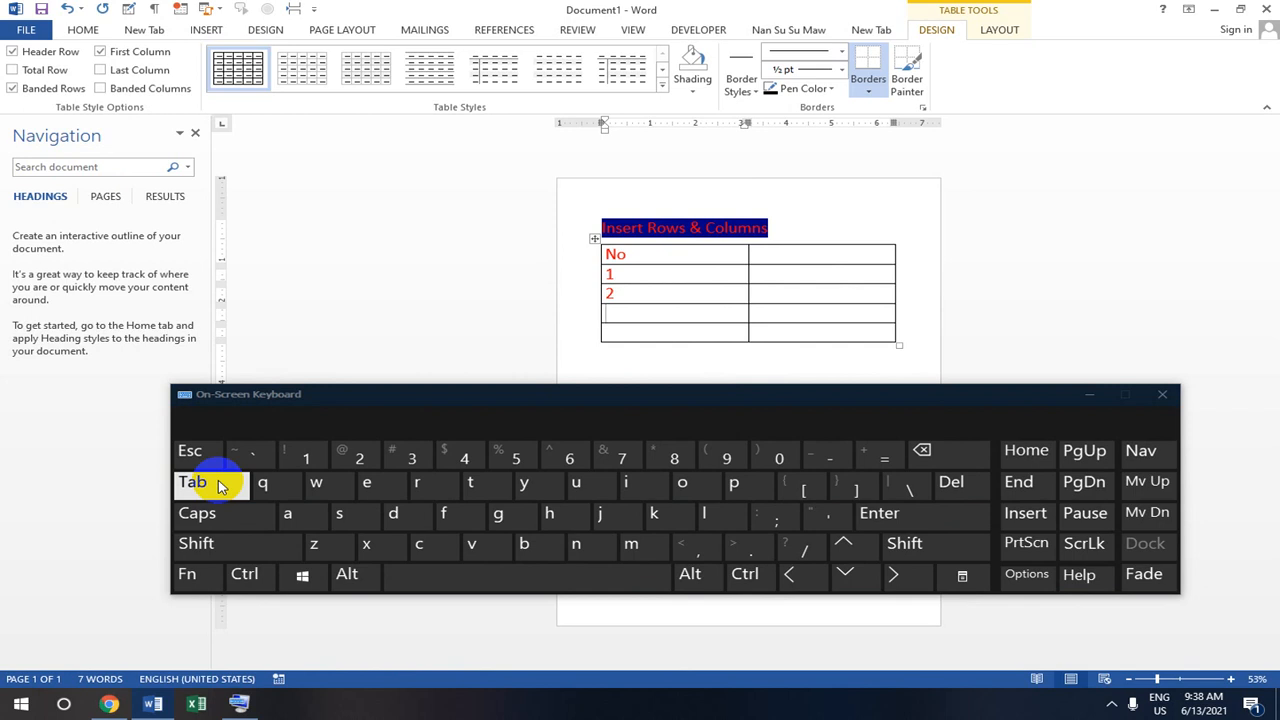
left_click(222, 486)
type("4")
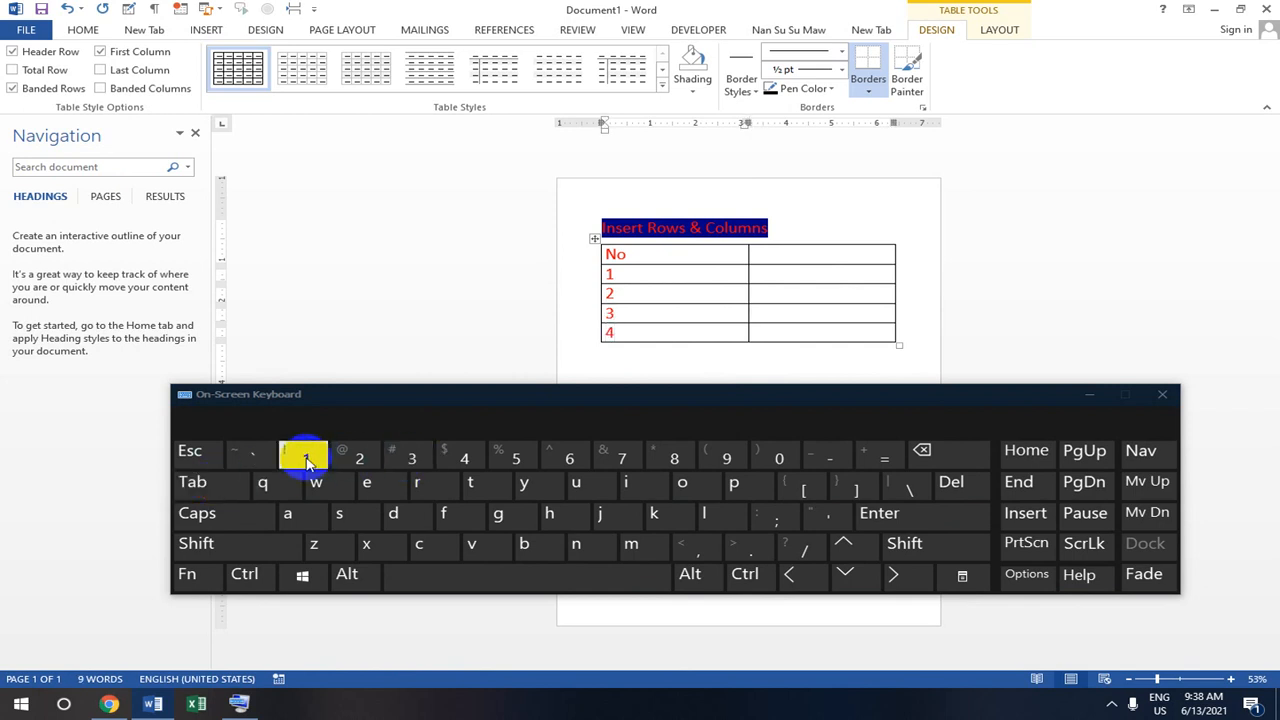
- Add four empty rows at the table's end, then close On-Screen Keyboard
left_click(194, 481)
left_click(200, 488)
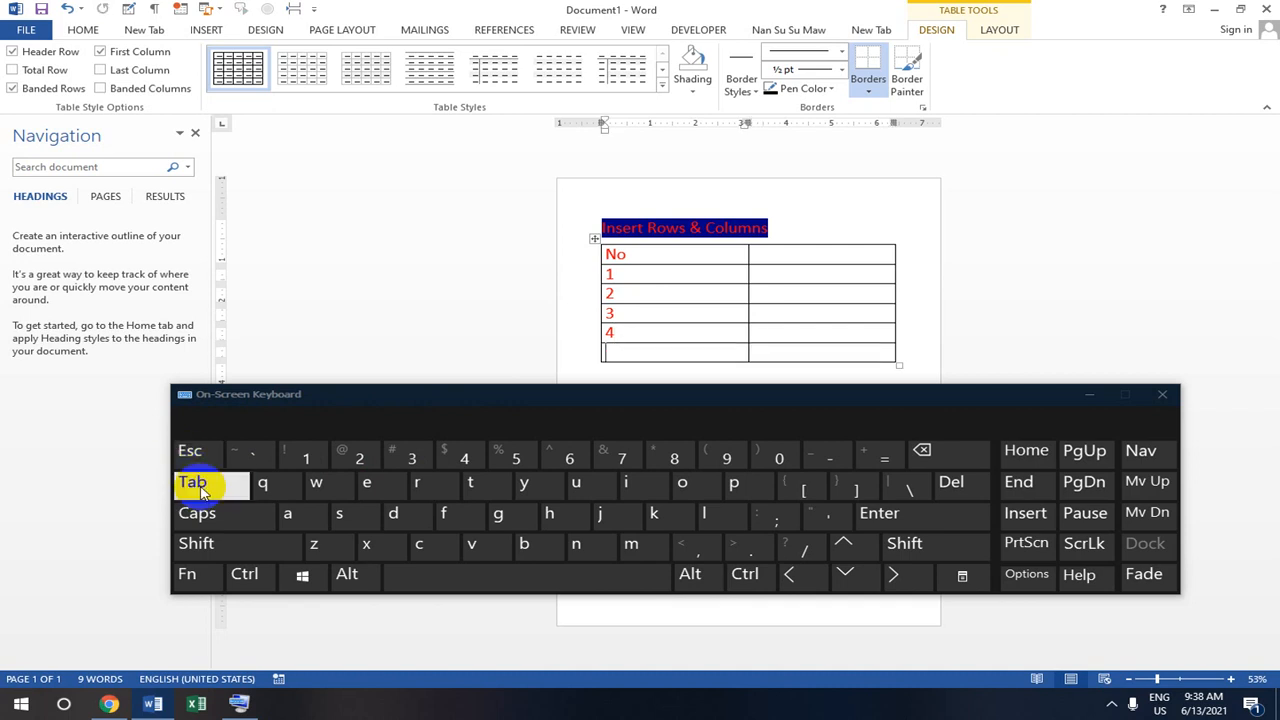
left_click(200, 486)
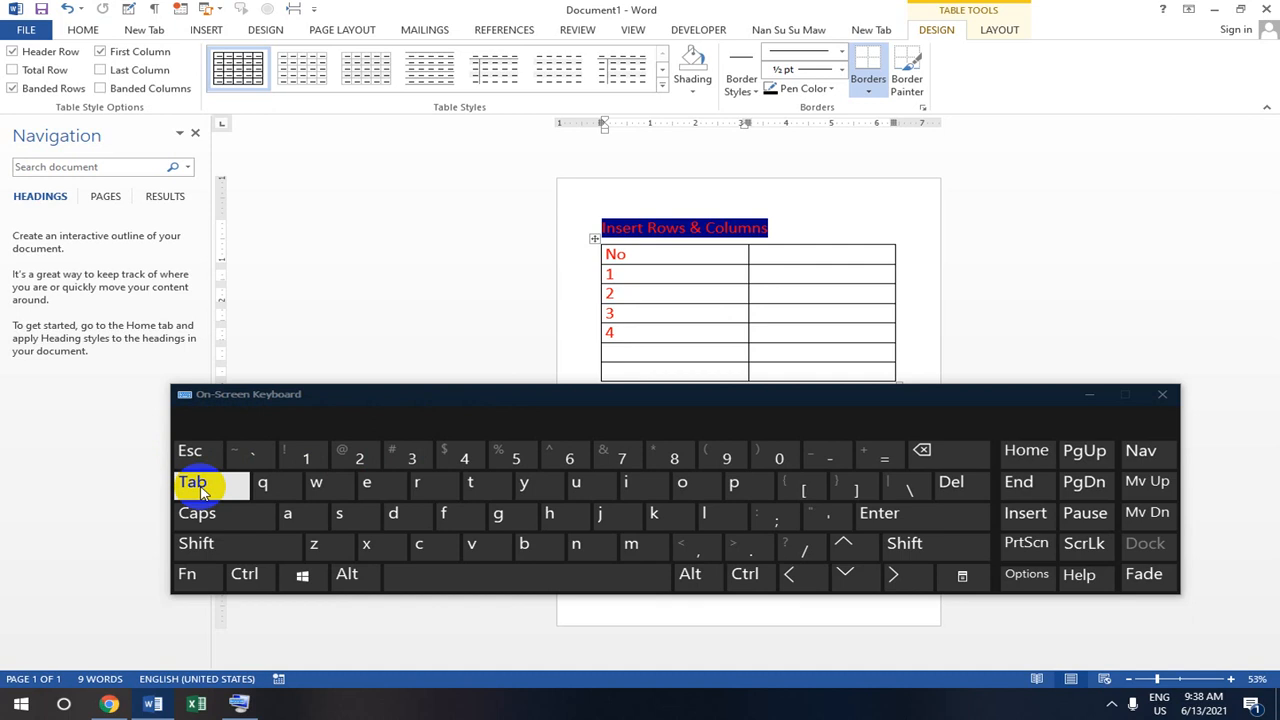
left_click(202, 488)
left_click(200, 488)
left_click(1163, 398)
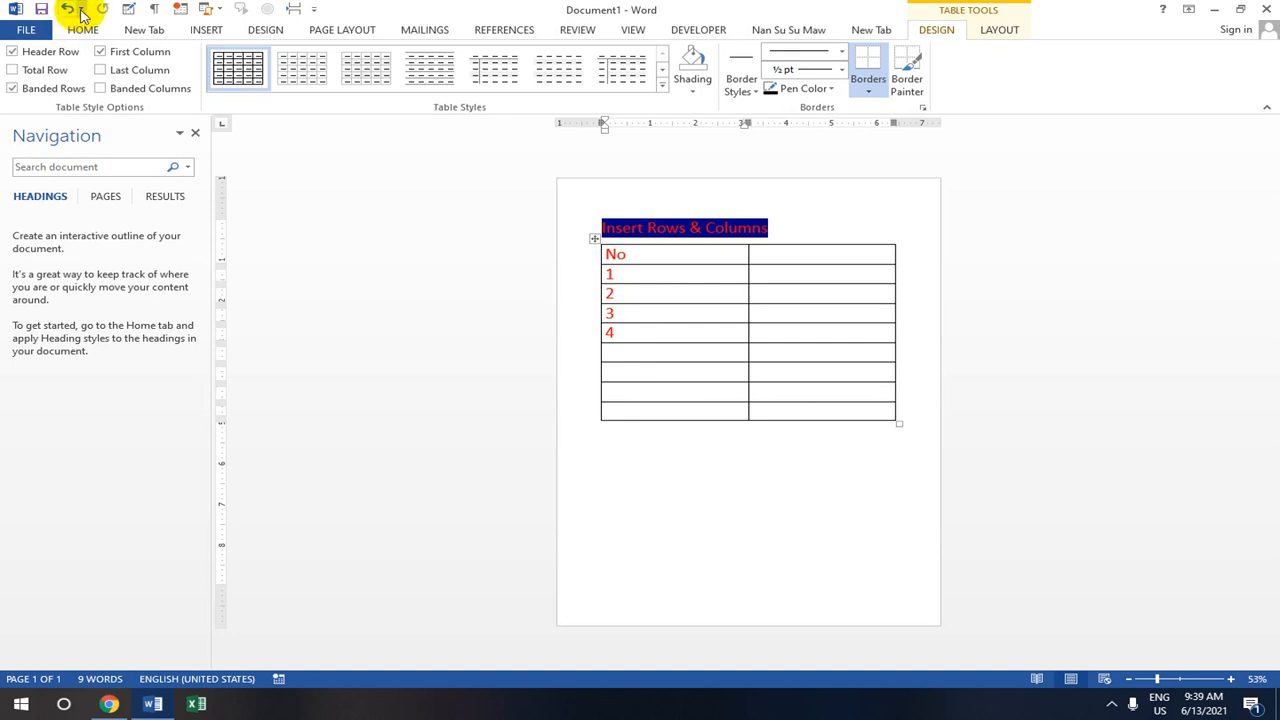
- Undo the extra row and move the table slightly lower and left under the title
key("ctrl+z")
key("ctrl+z")
key("ctrl+z")
key("ctrl+z")
key("ctrl+z")
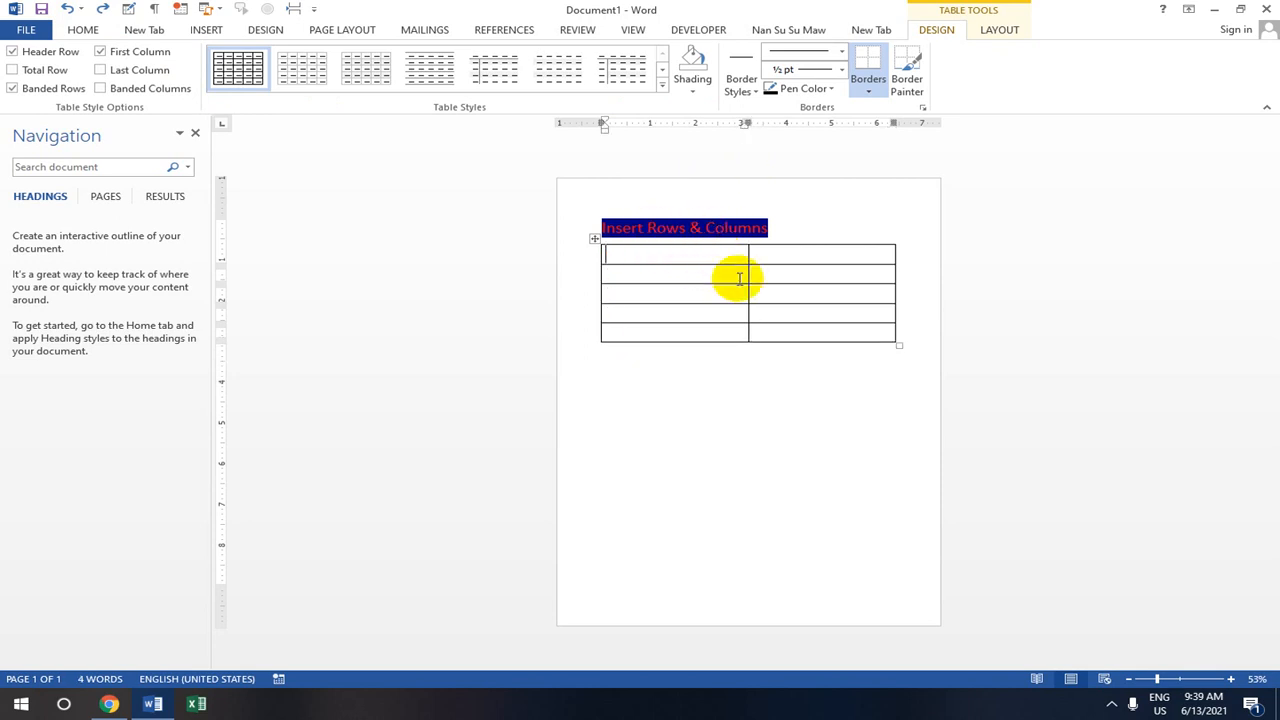
left_click(596, 240)
left_click_drag(596, 240, 594, 266)
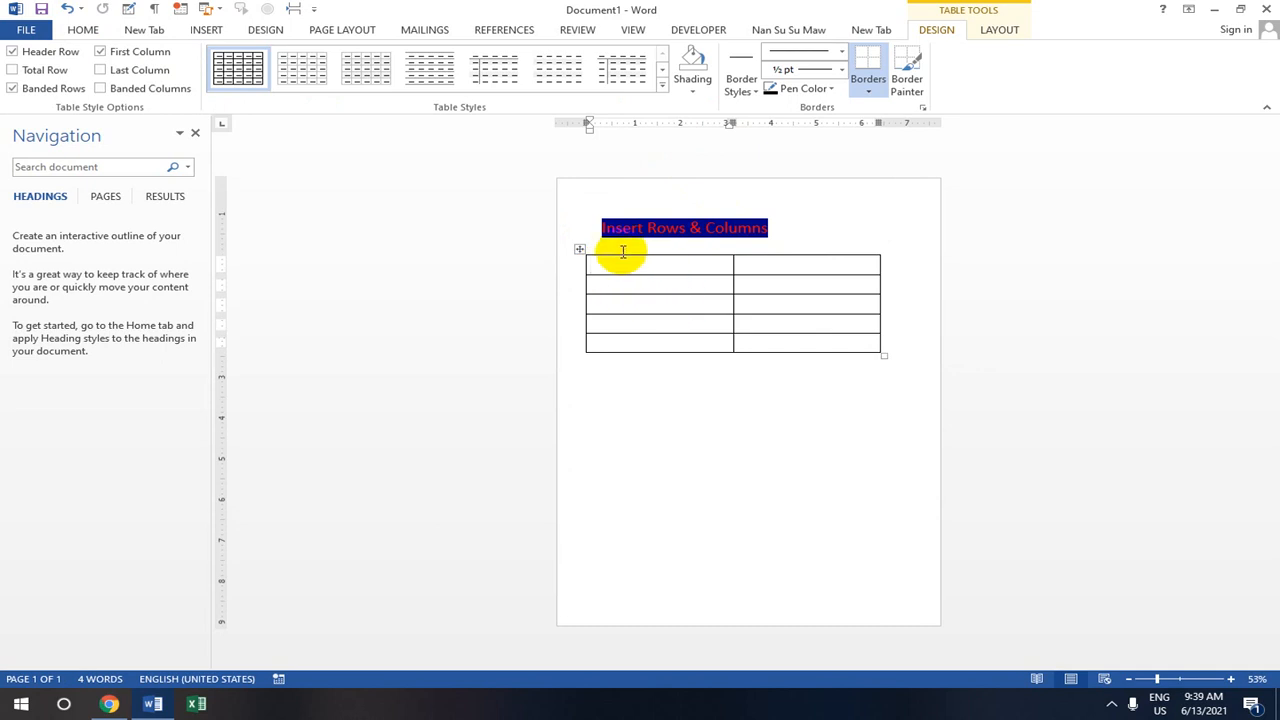
left_click(580, 249)
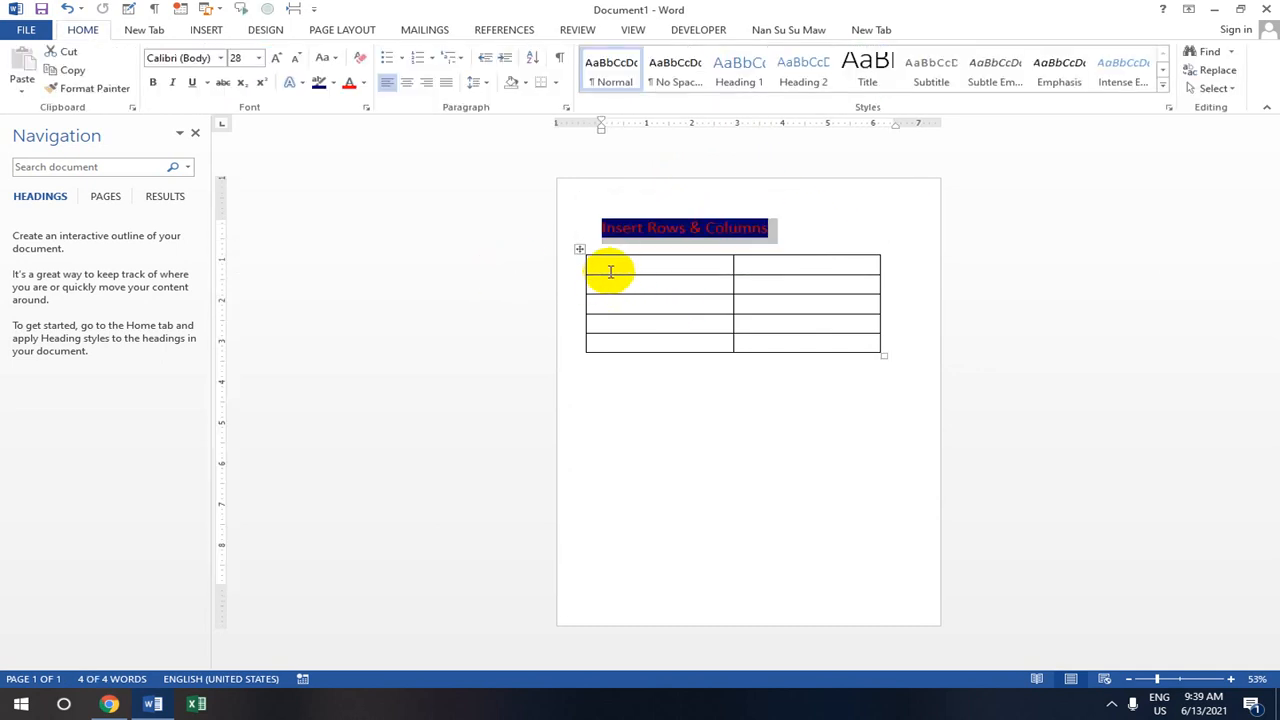
- Add four new rows to the table with the row insert marker
mouse_move(581, 276)
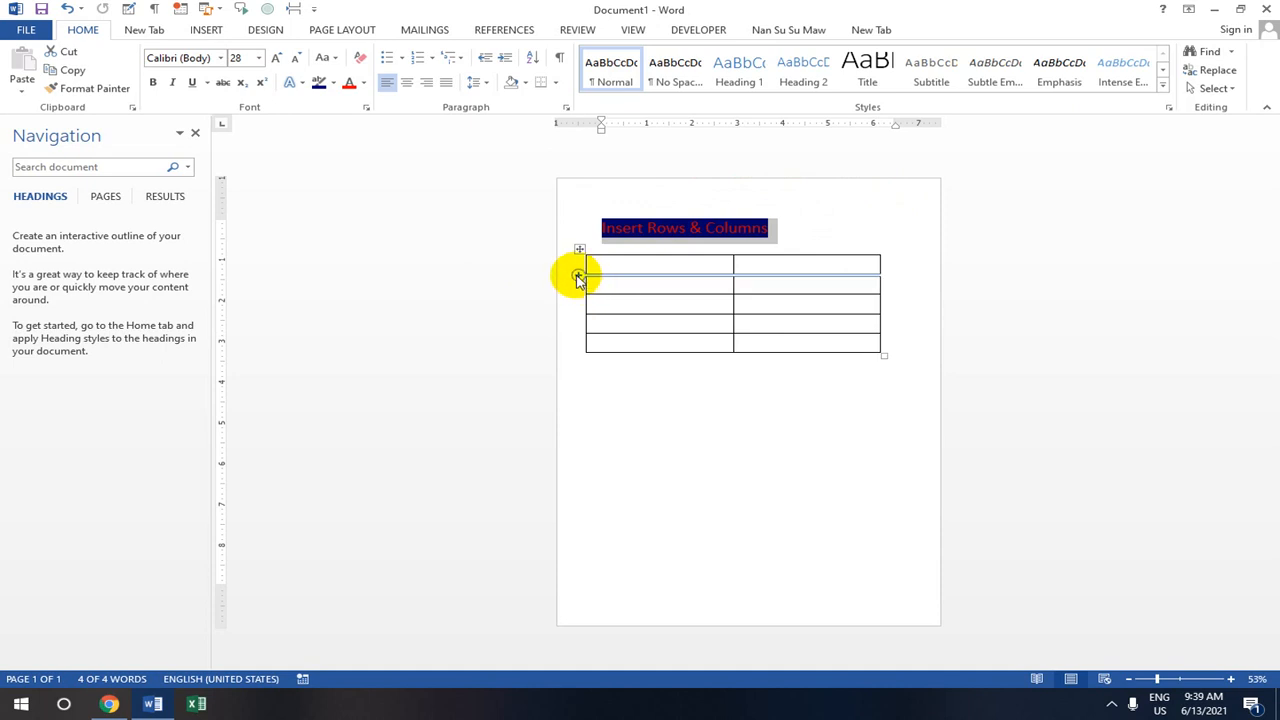
left_click(578, 276)
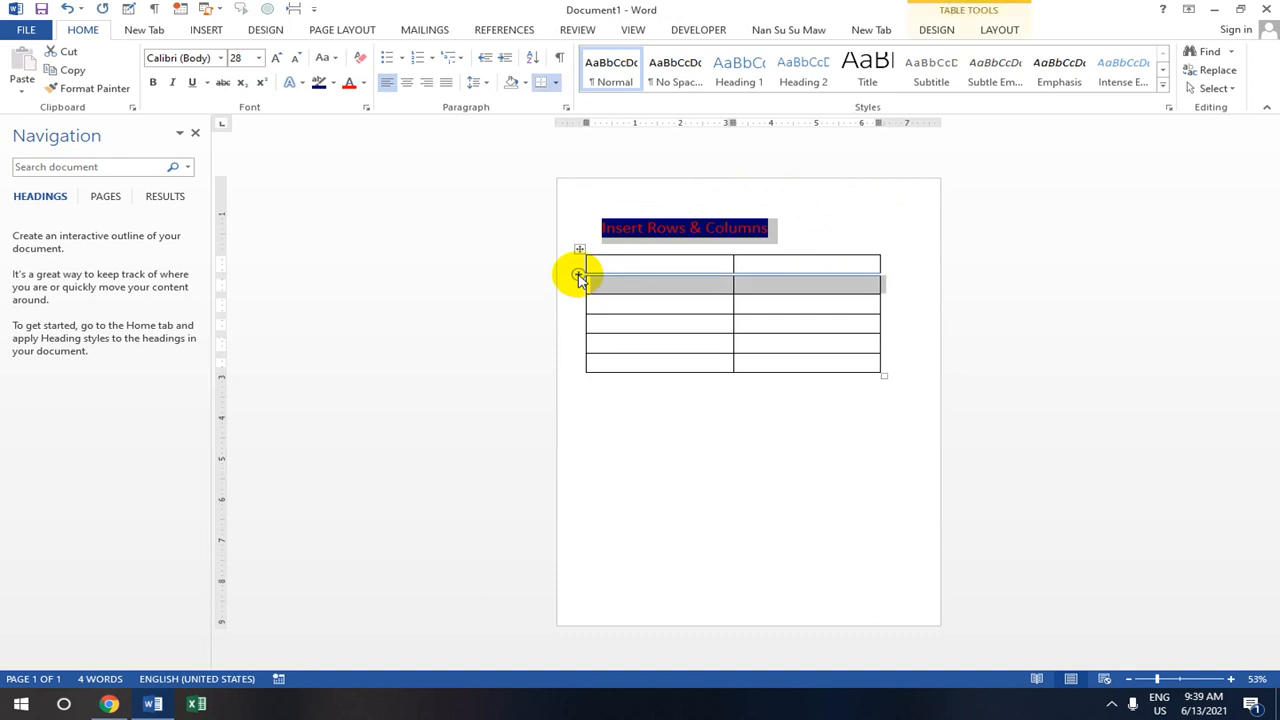
left_click(578, 276)
left_click(579, 276)
left_click(580, 277)
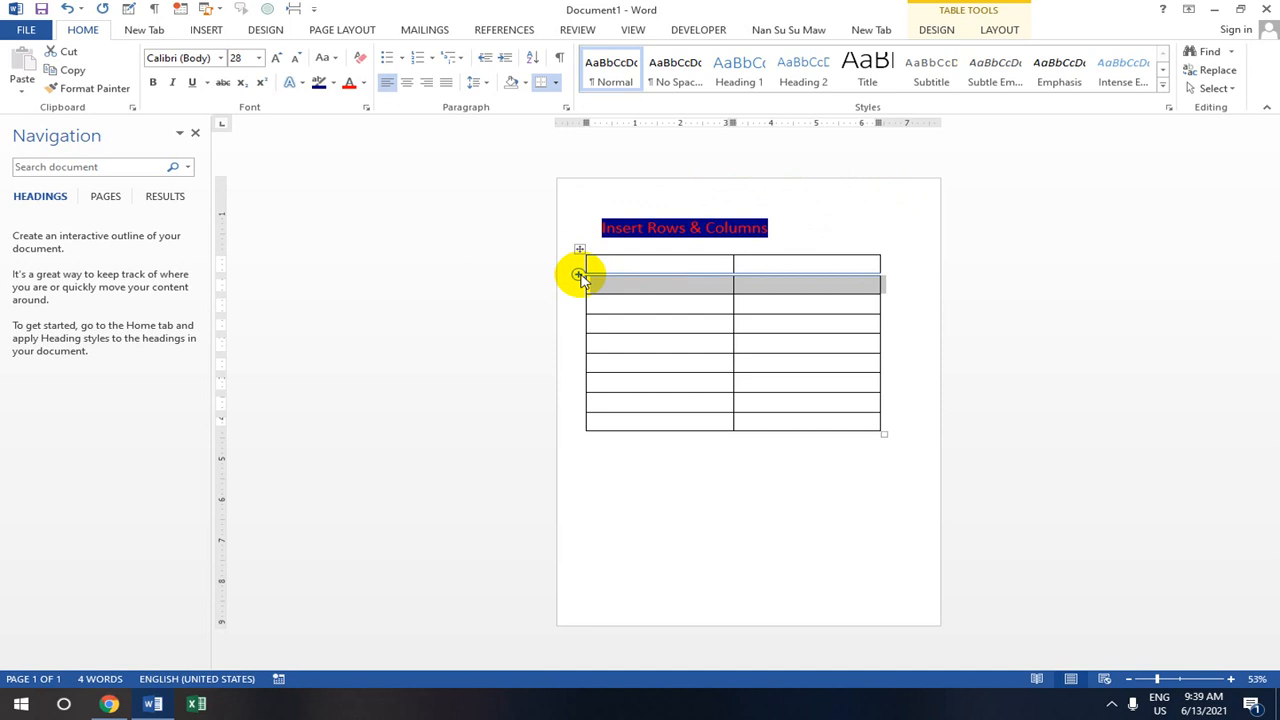
- Undo the four added rows and select the left column's cells
left_click(67, 12)
left_click(67, 12)
left_click(67, 12)
left_click(67, 12)
left_click(600, 265)
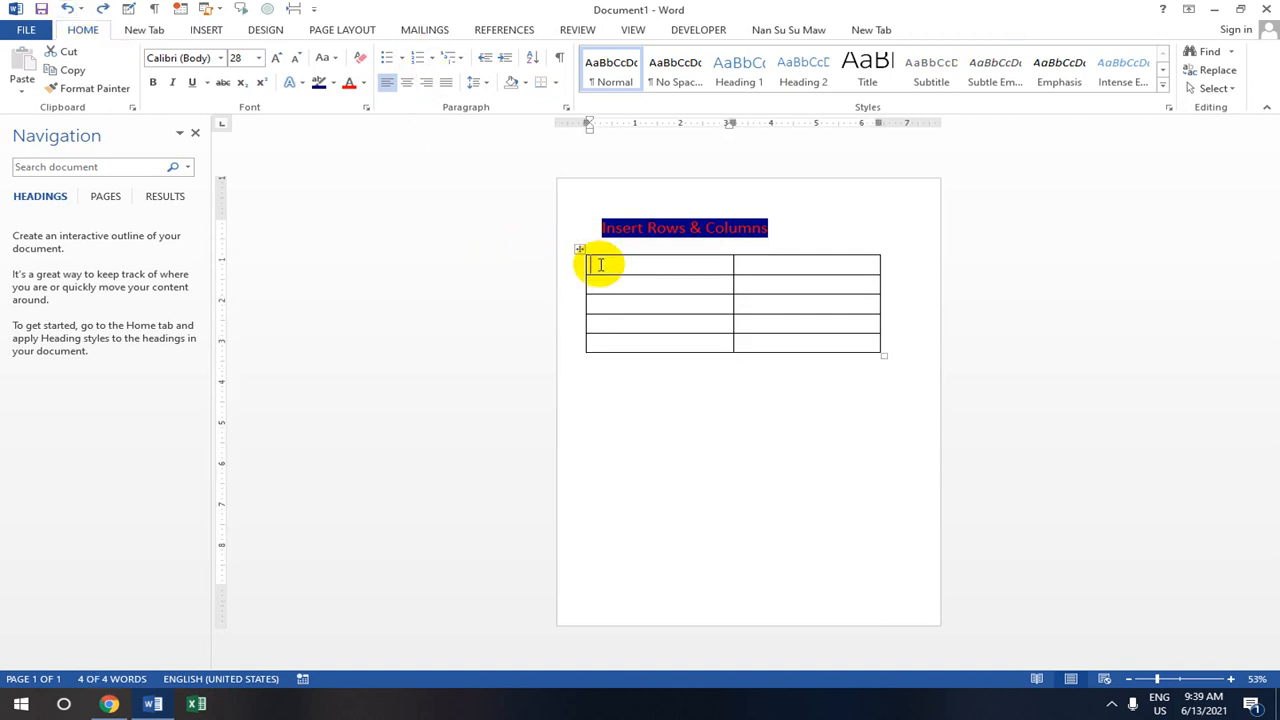
left_click_drag(651, 271, 669, 350)
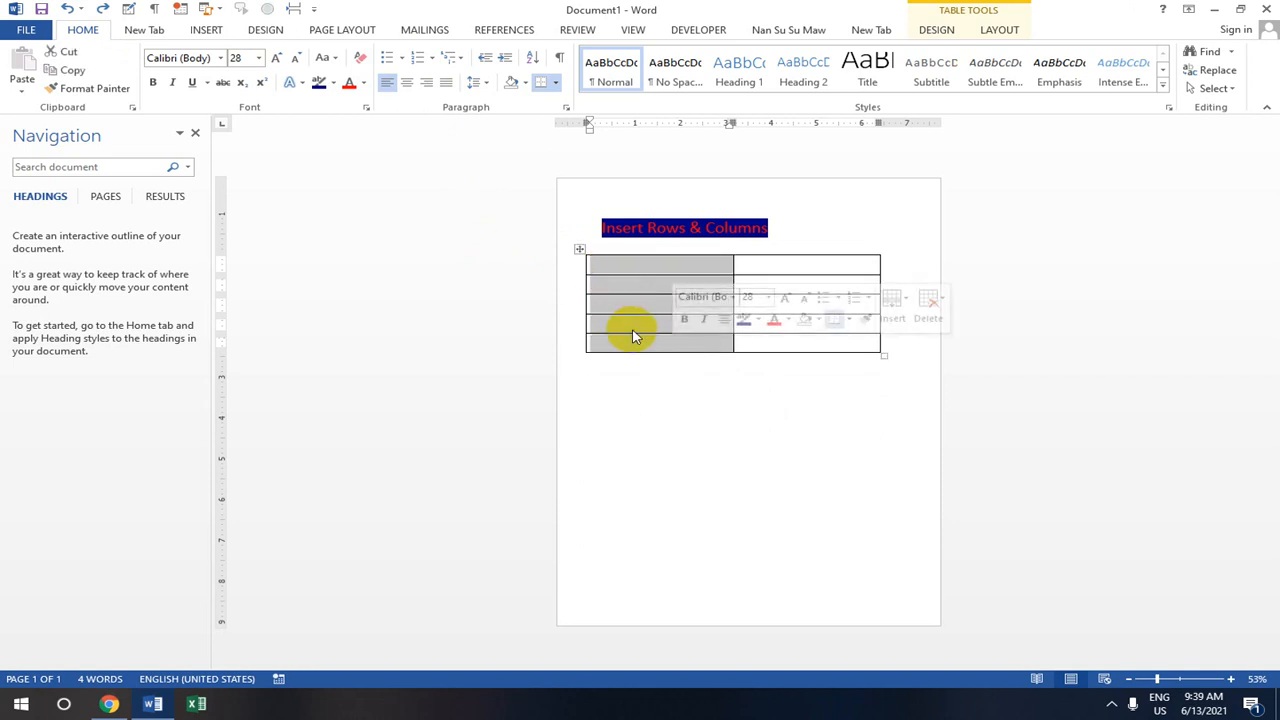
- Open the table actions for the left column and the line below, dismissing both without inserting
right_click(680, 265)
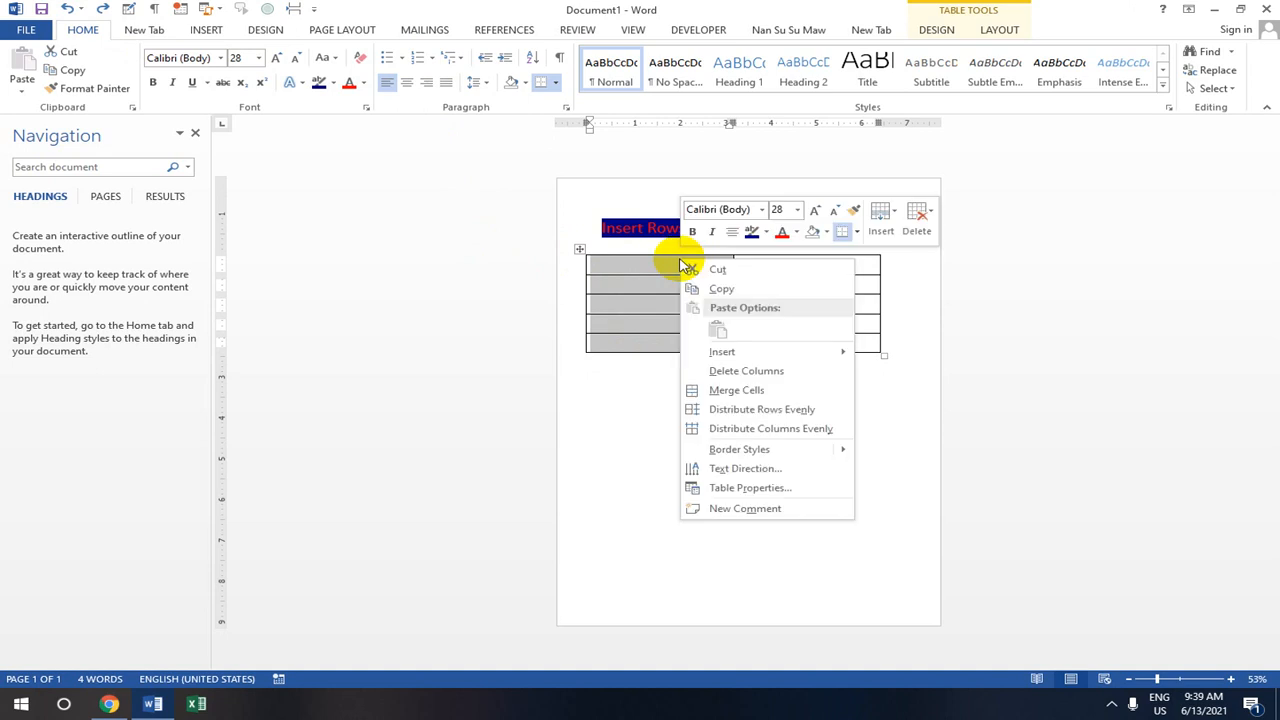
mouse_move(730, 352)
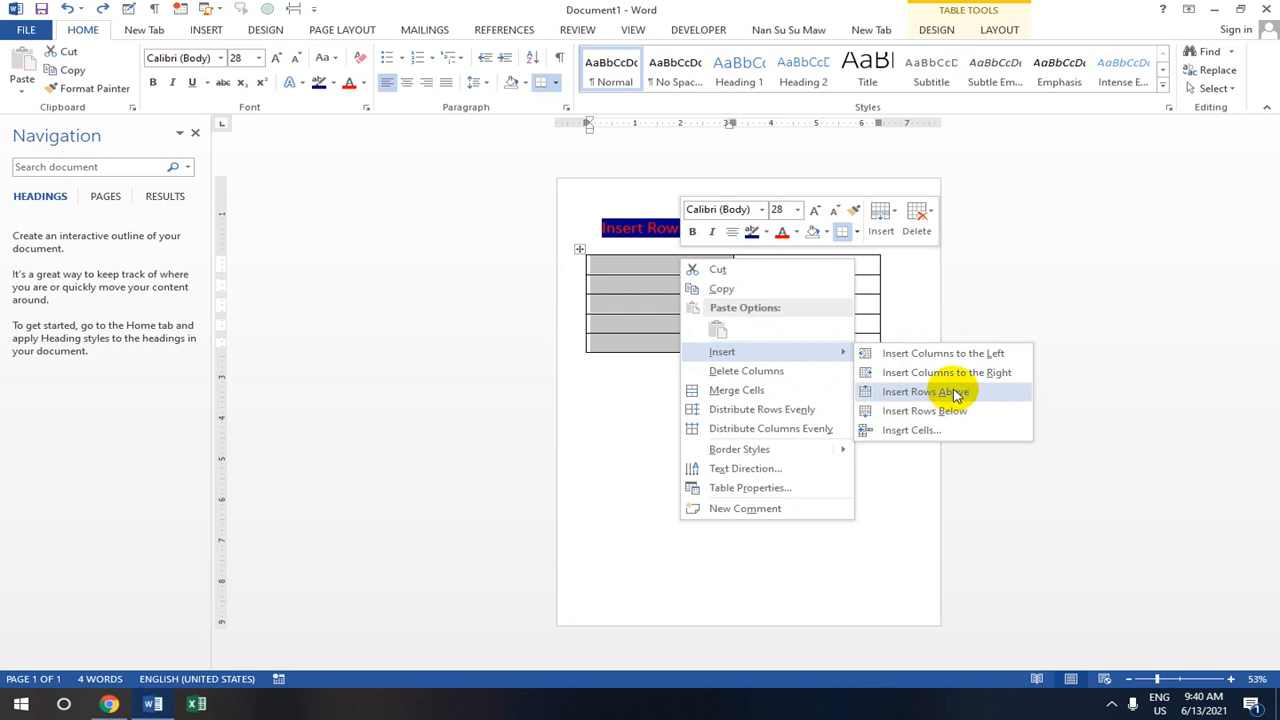
left_click(1057, 293)
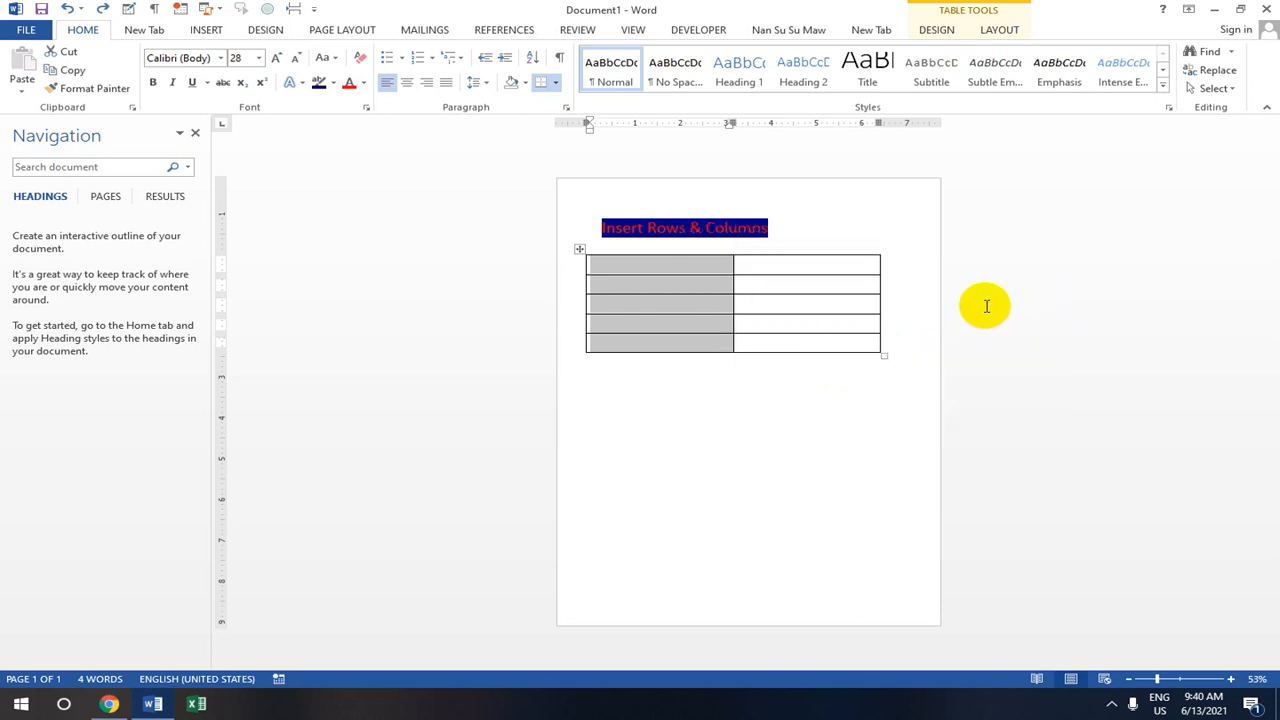
right_click(652, 397)
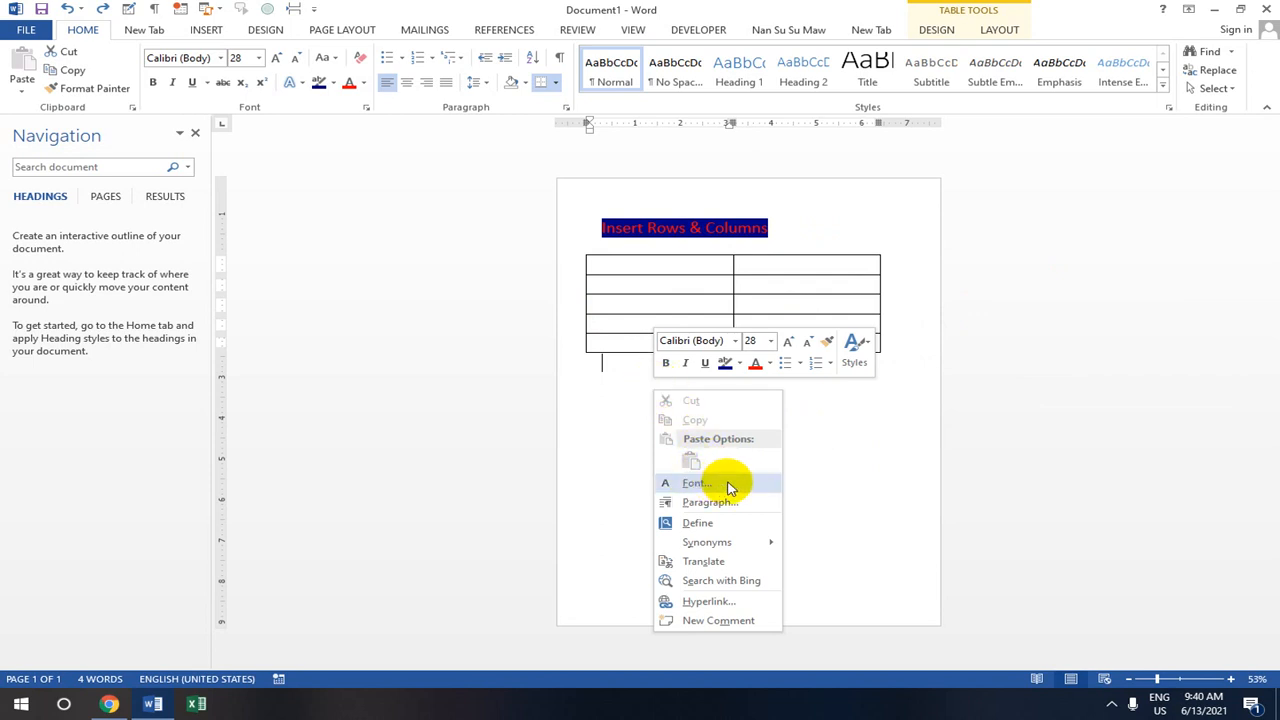
left_click(866, 441)
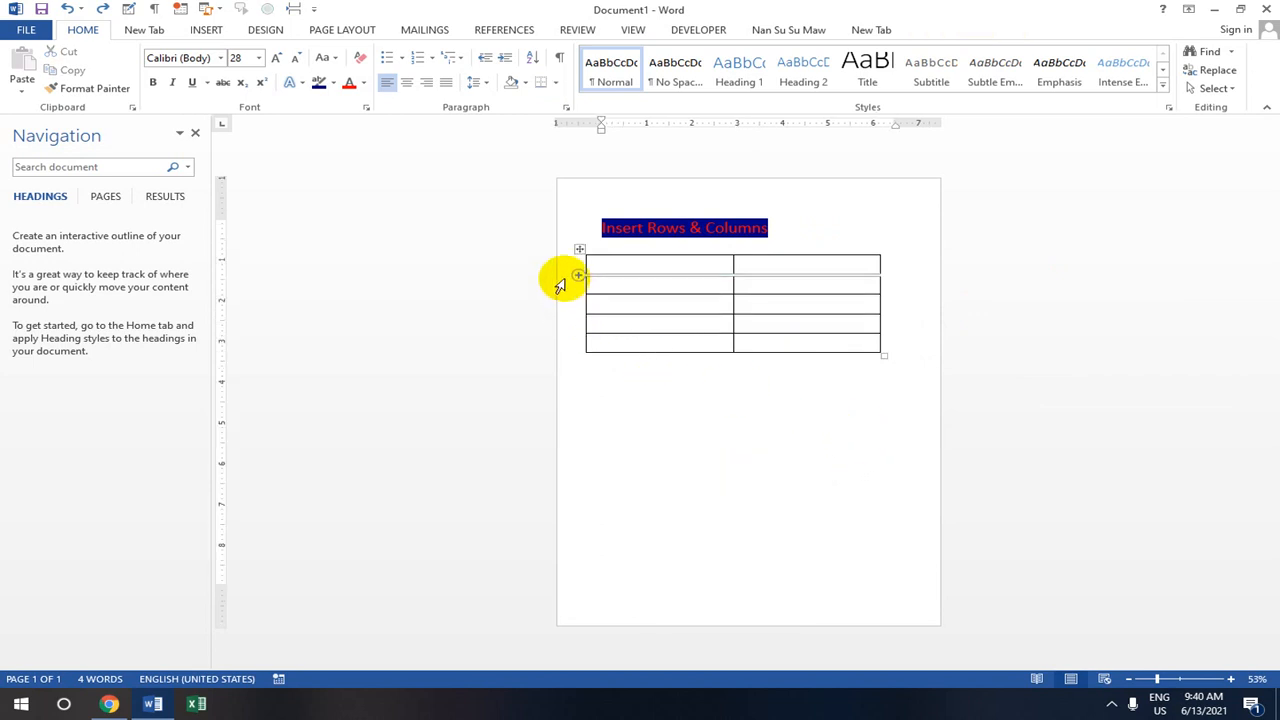
- Select the whole table, check its context menu twice, and dismiss it unchanged
left_click_drag(591, 263, 870, 345)
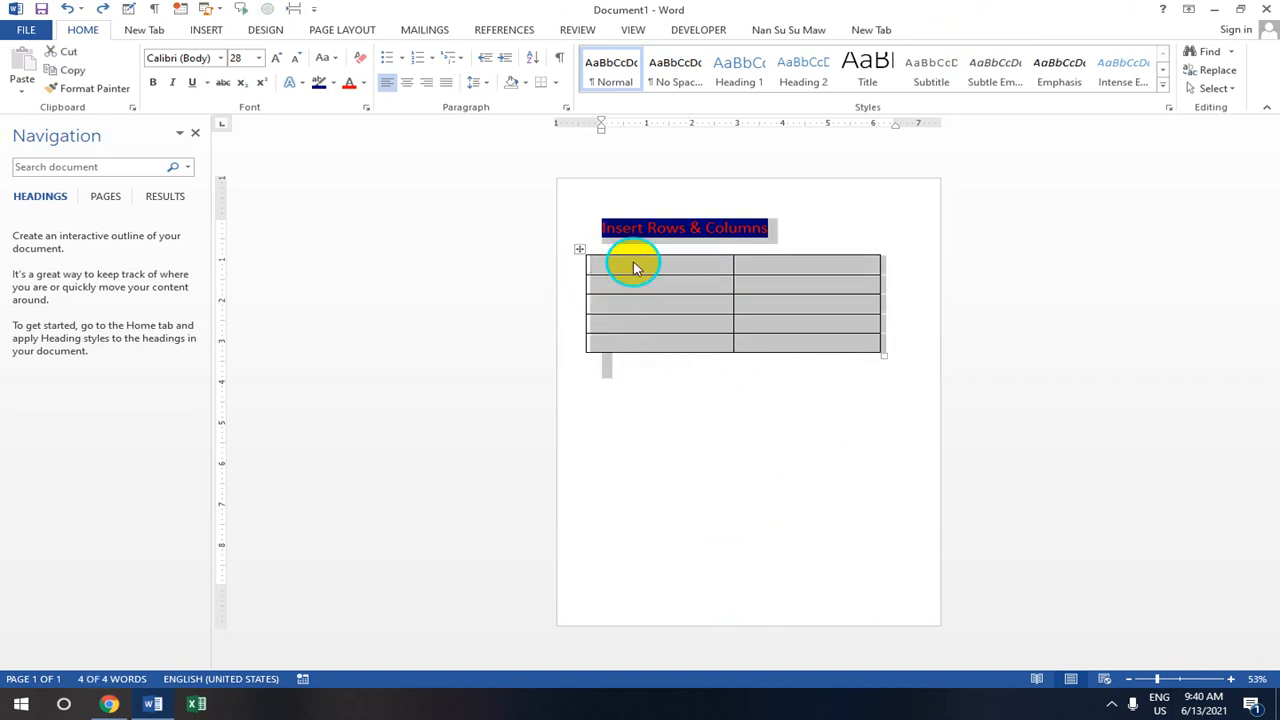
right_click(634, 267)
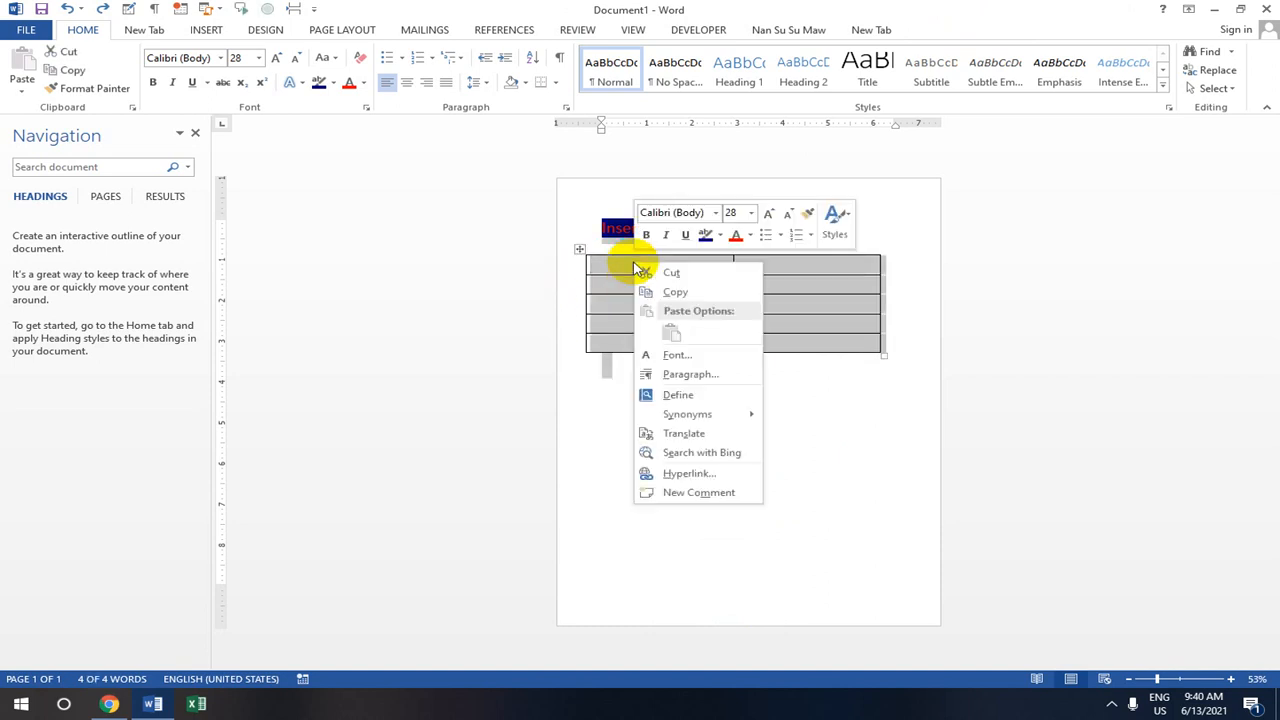
left_click(834, 439)
left_click_drag(612, 266, 631, 364)
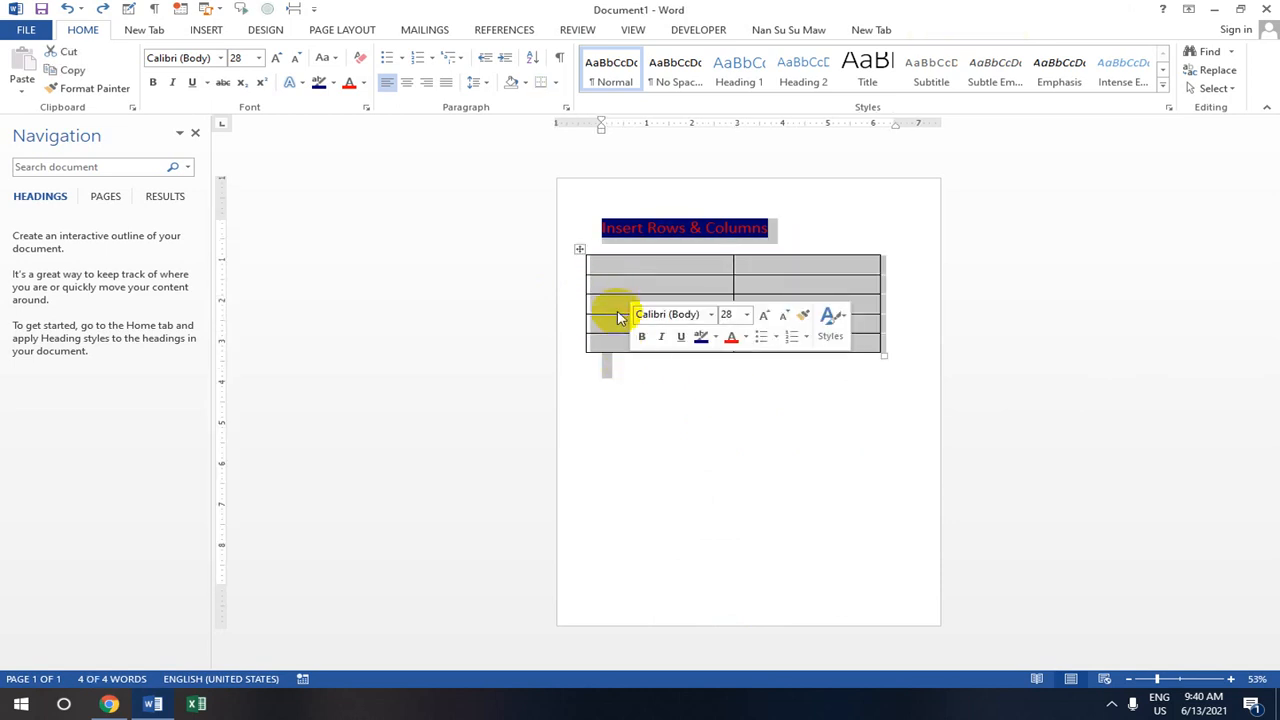
right_click(617, 271)
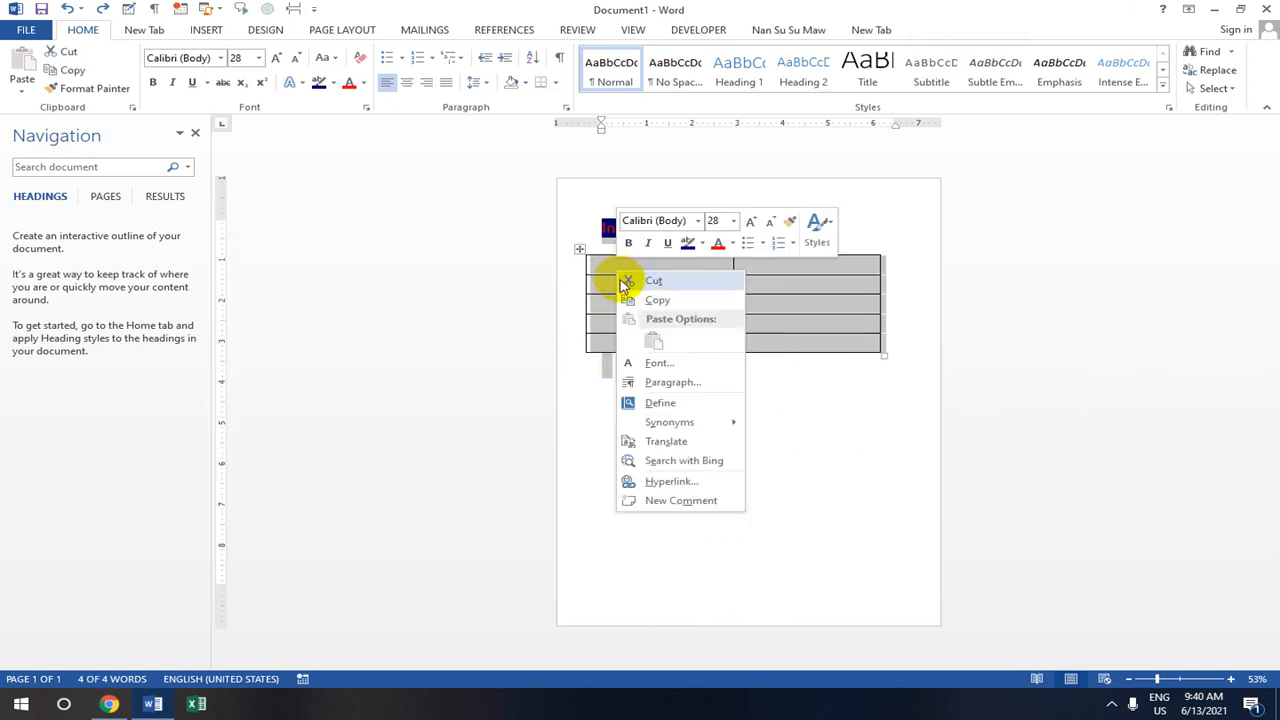
left_click(834, 457)
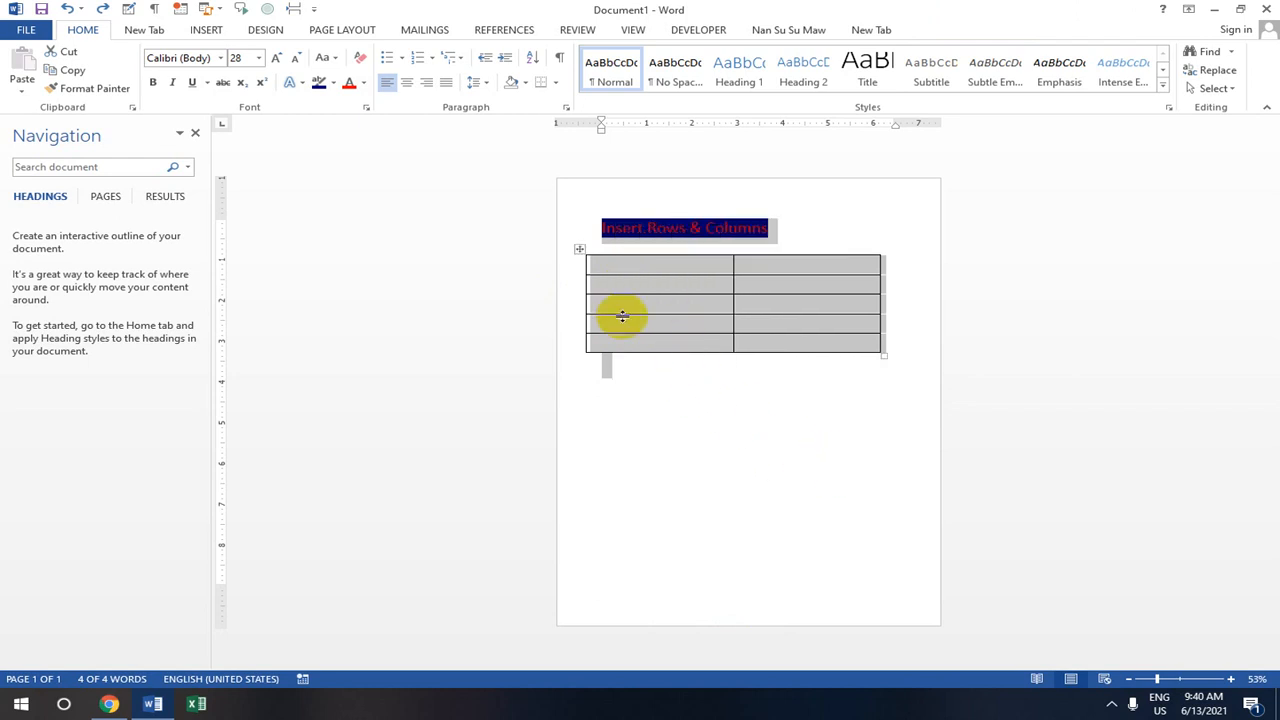
- Insert three new rows above the selected top rows
right_click(606, 304)
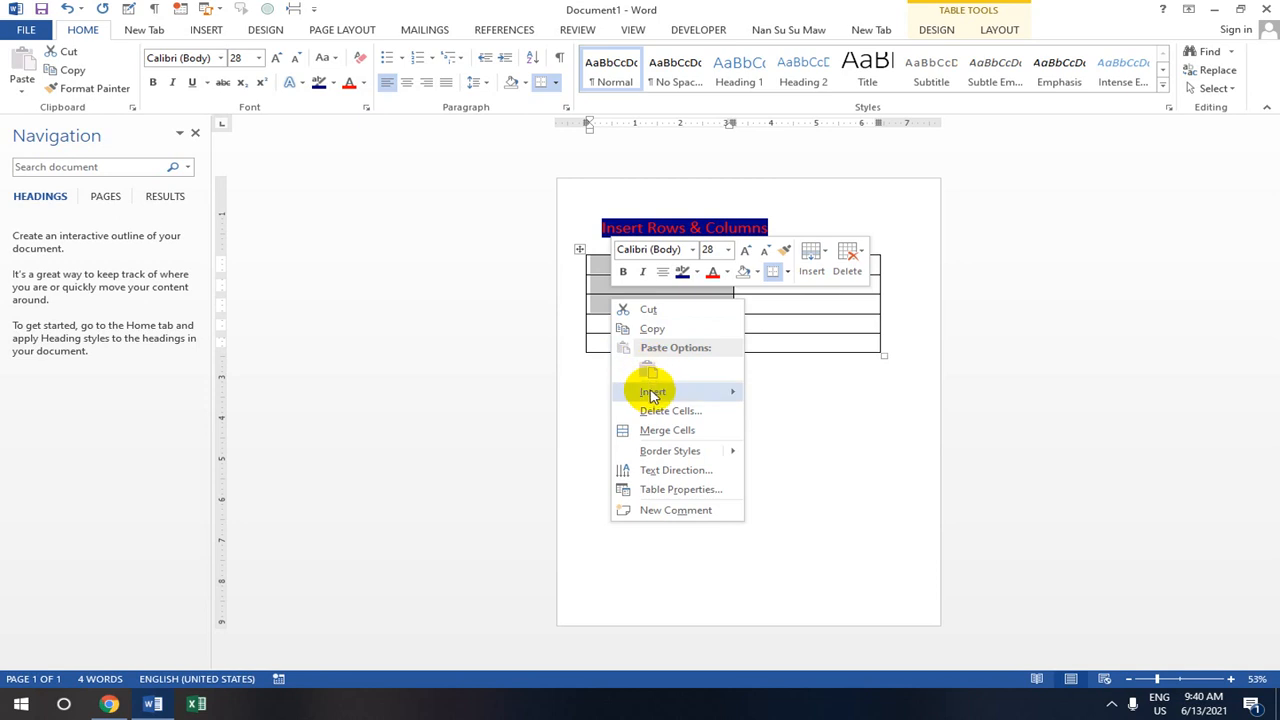
mouse_move(686, 394)
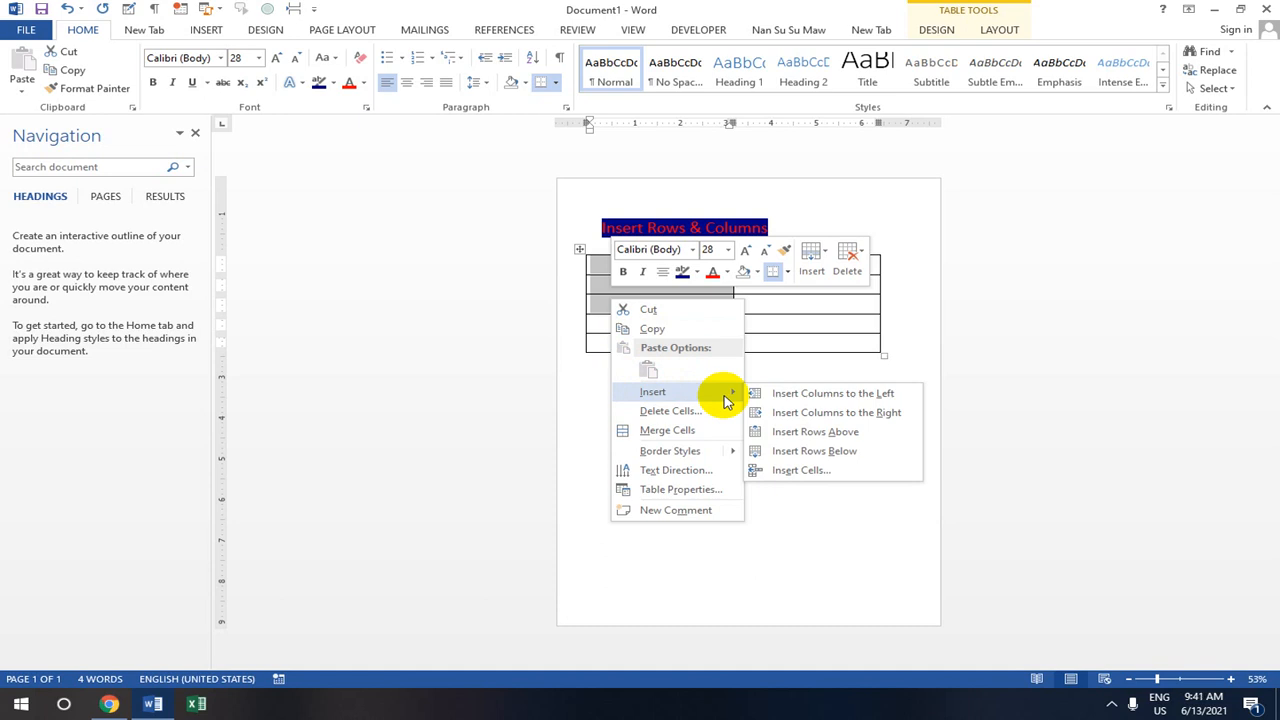
left_click(799, 438)
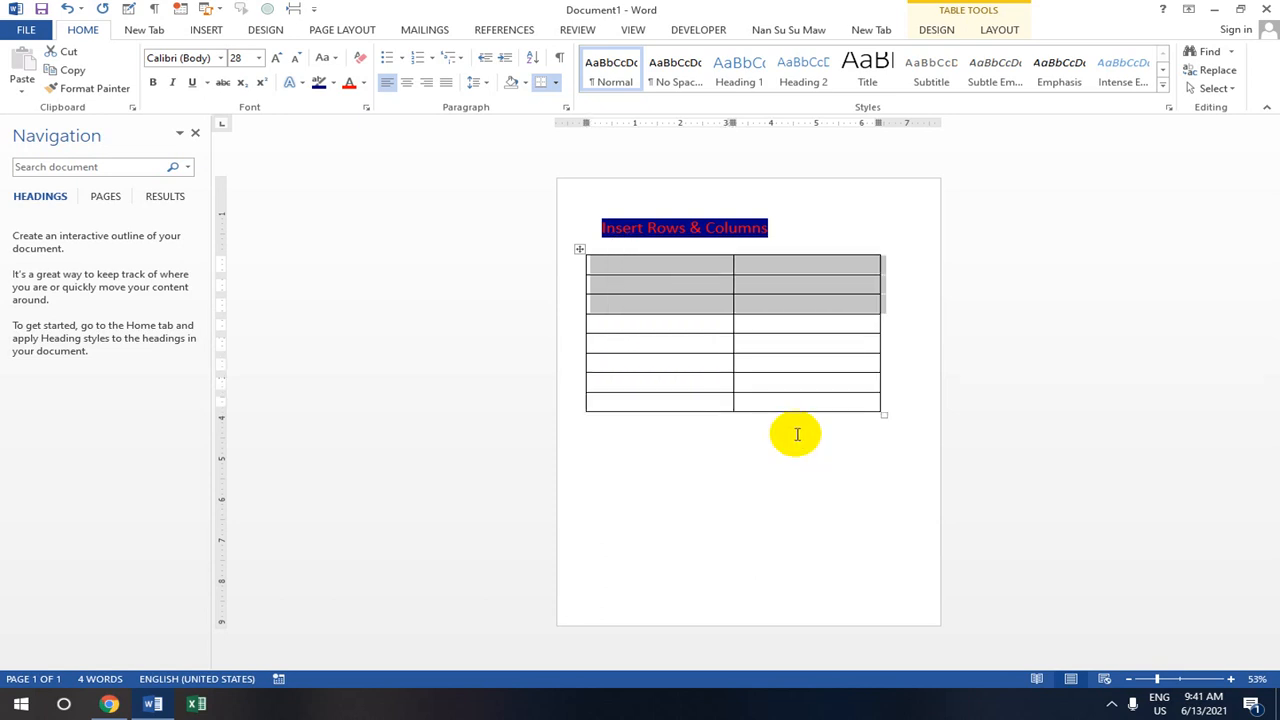
- Insert three more rows below the newly added rows
right_click(686, 288)
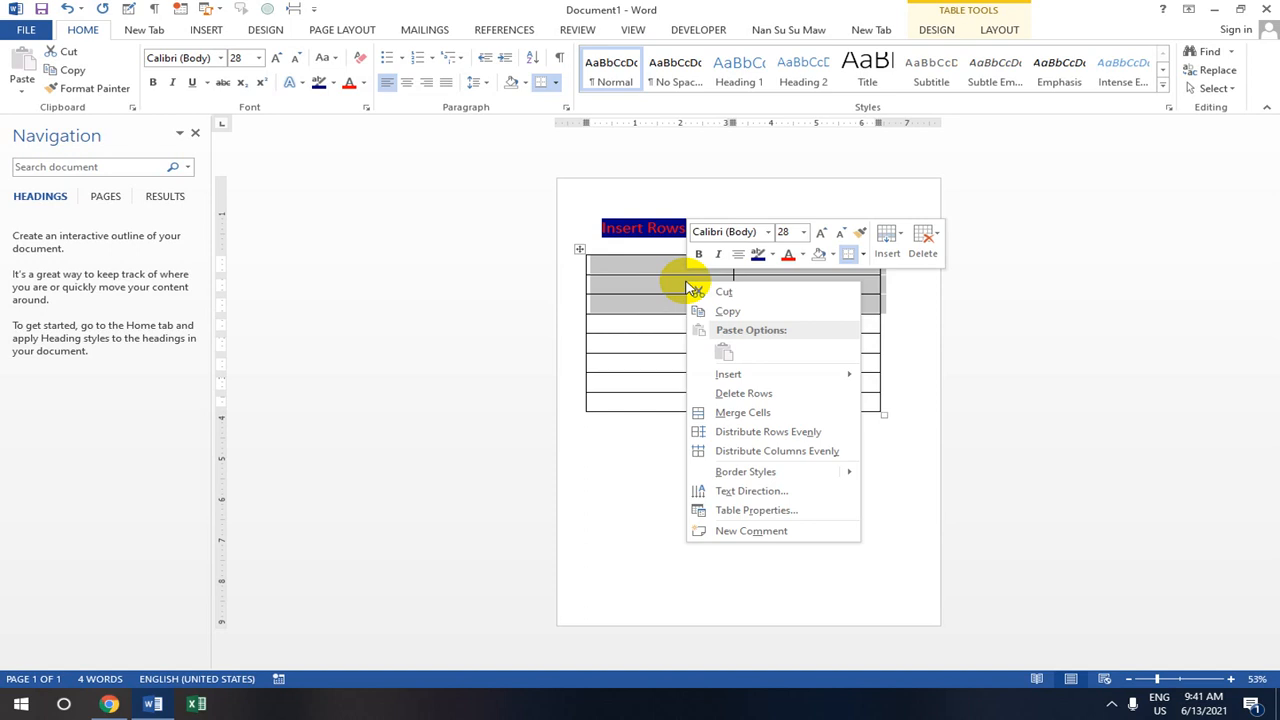
mouse_move(755, 374)
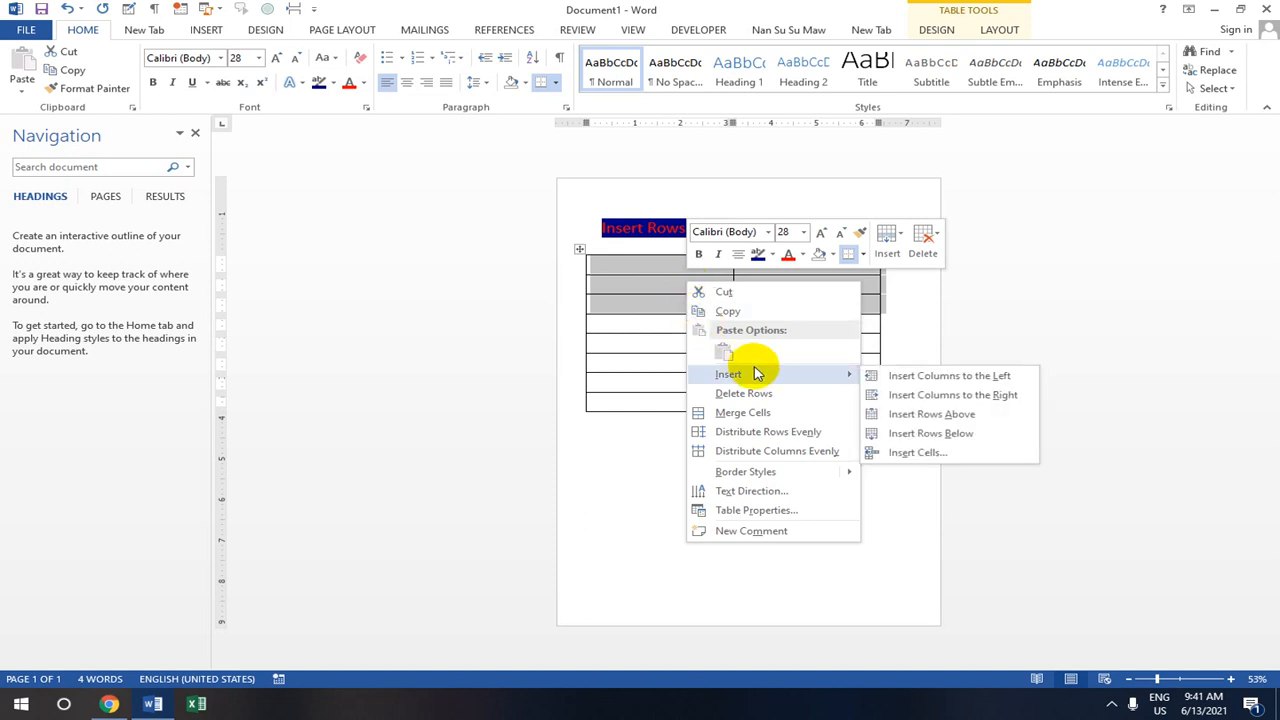
left_click(914, 440)
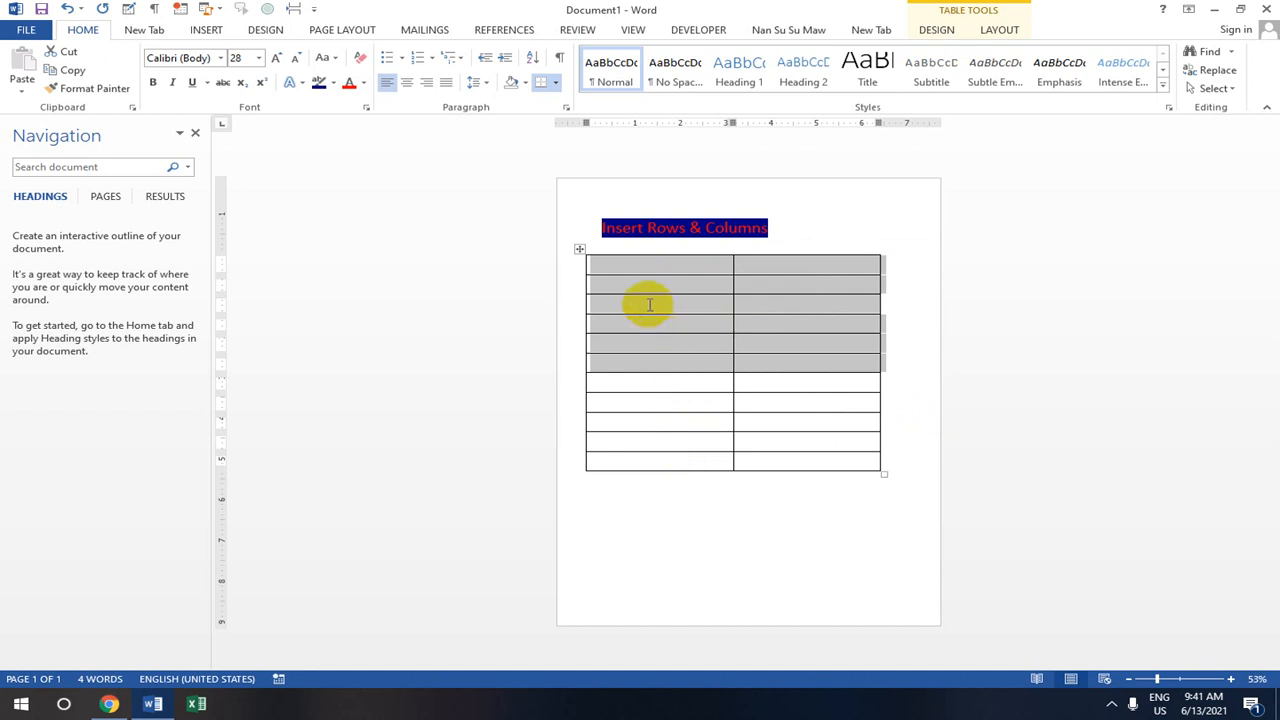
- Undo the row insertions and add columns from the border markers until there are six
key("ctrl+z")
key("ctrl+z")
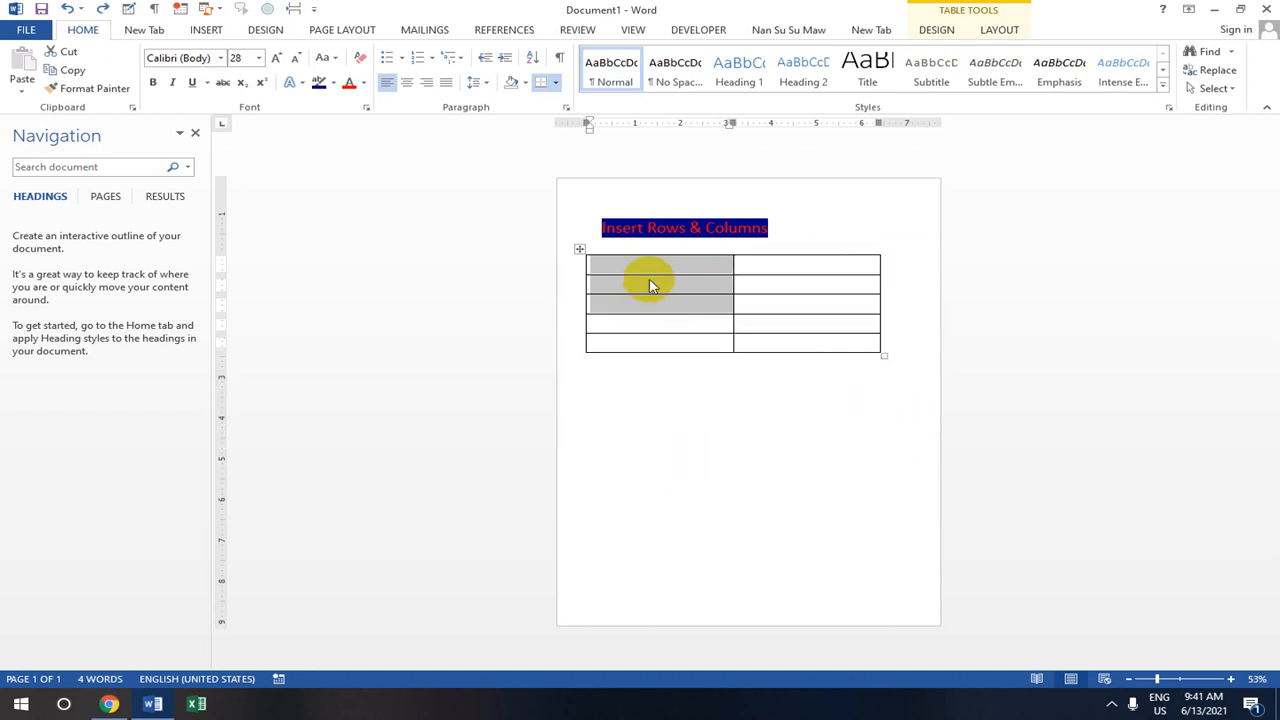
mouse_move(733, 249)
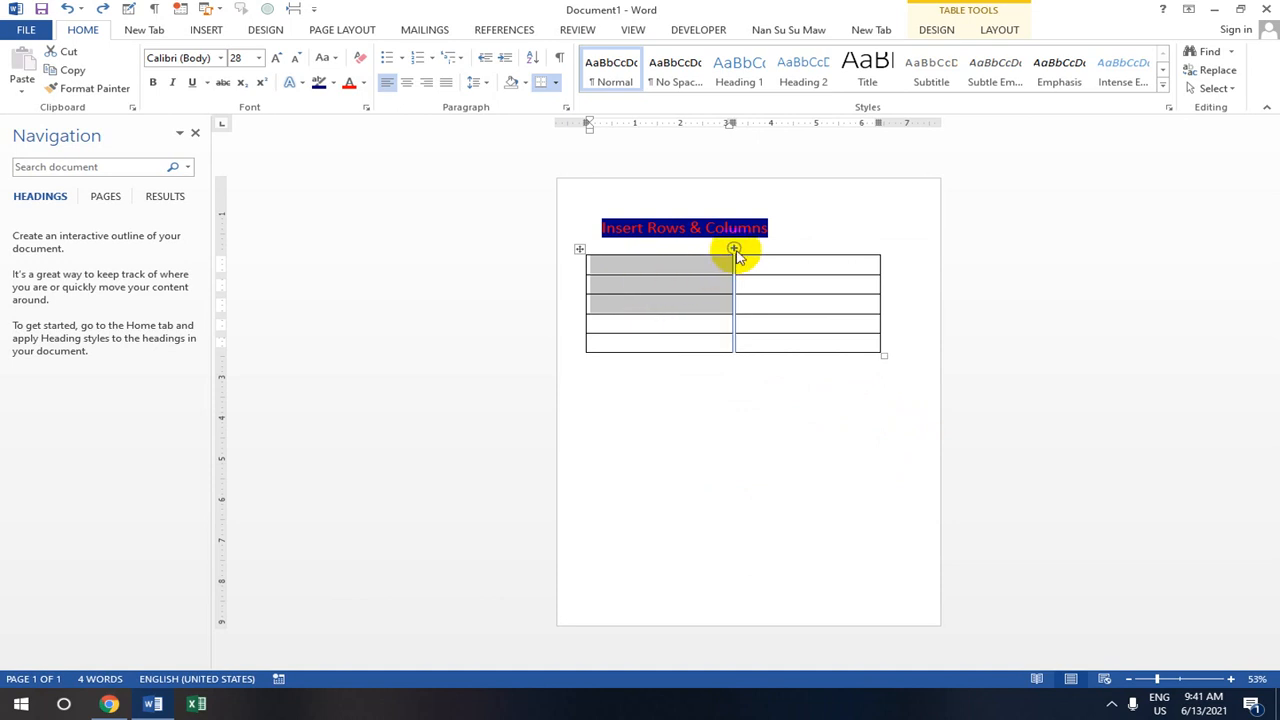
left_click(733, 249)
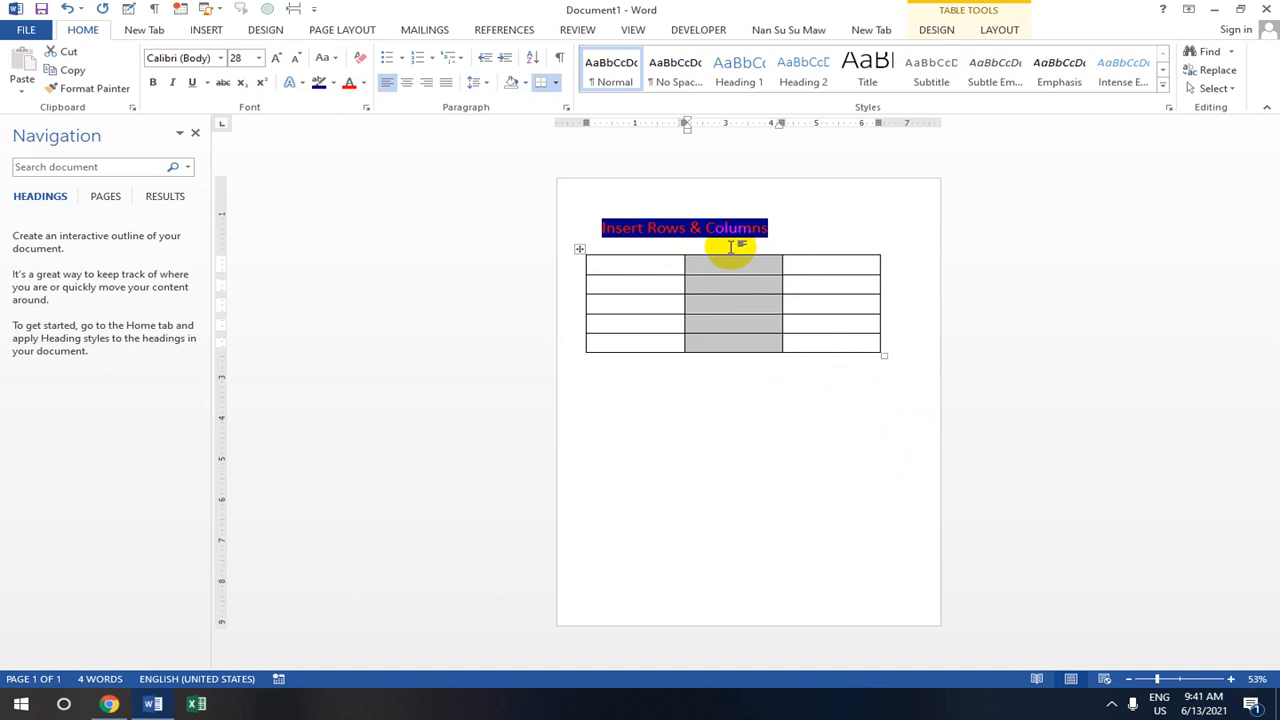
left_click(783, 249)
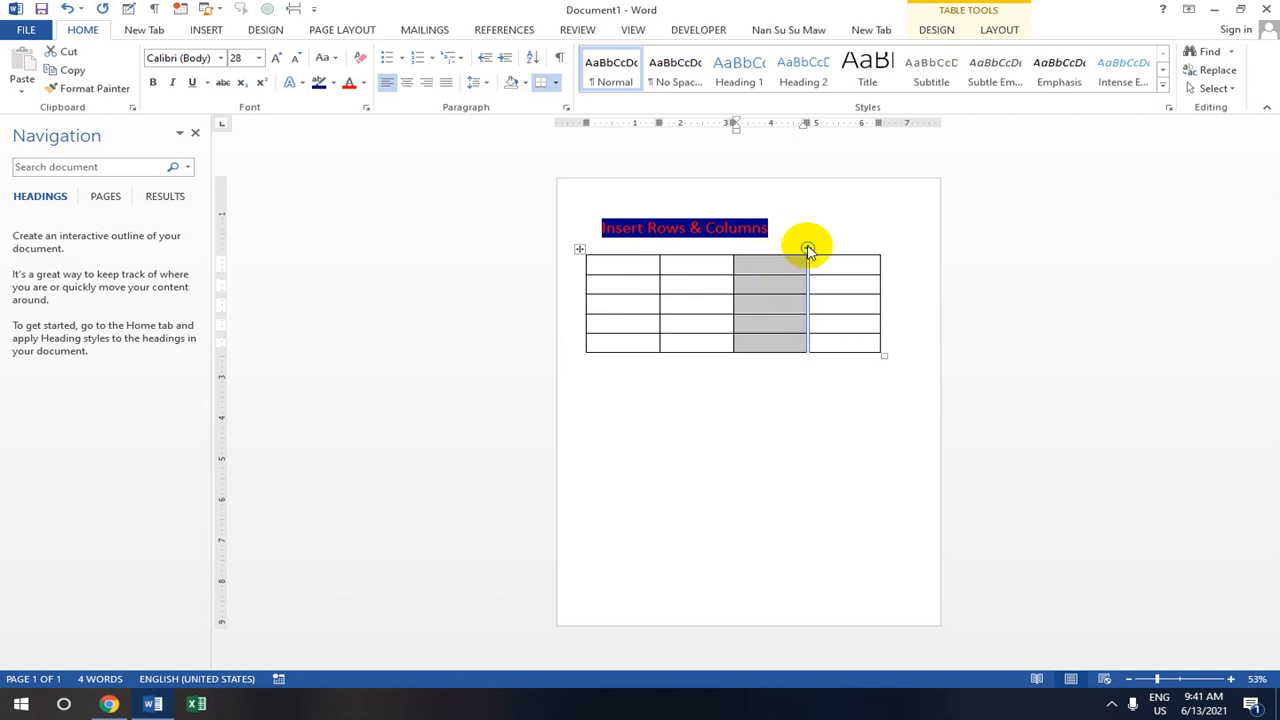
left_click(807, 249)
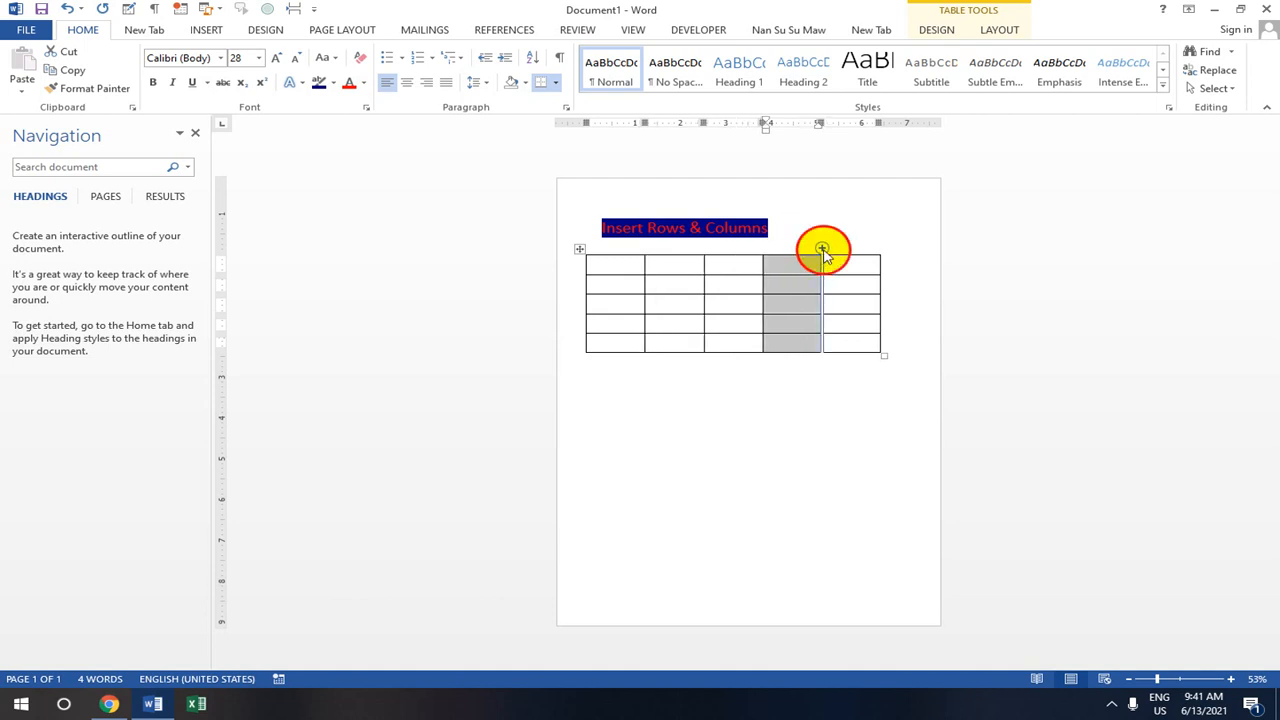
left_click(825, 249)
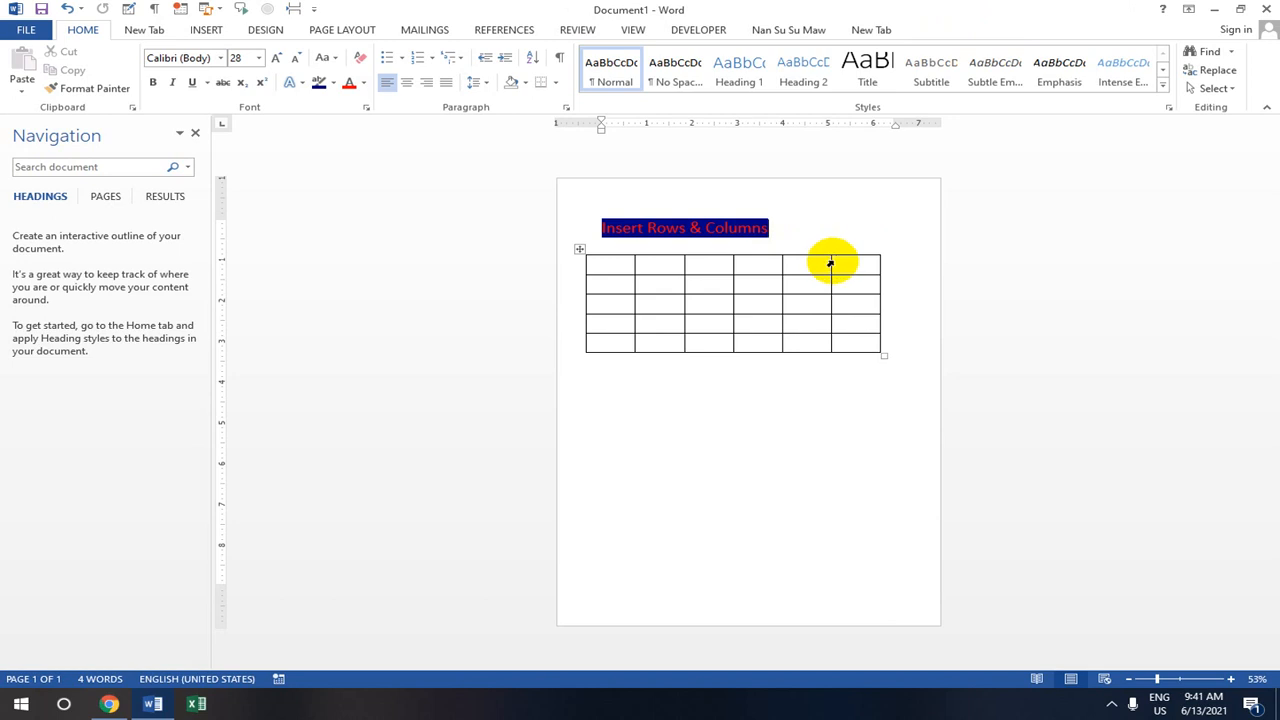
mouse_move(832, 250)
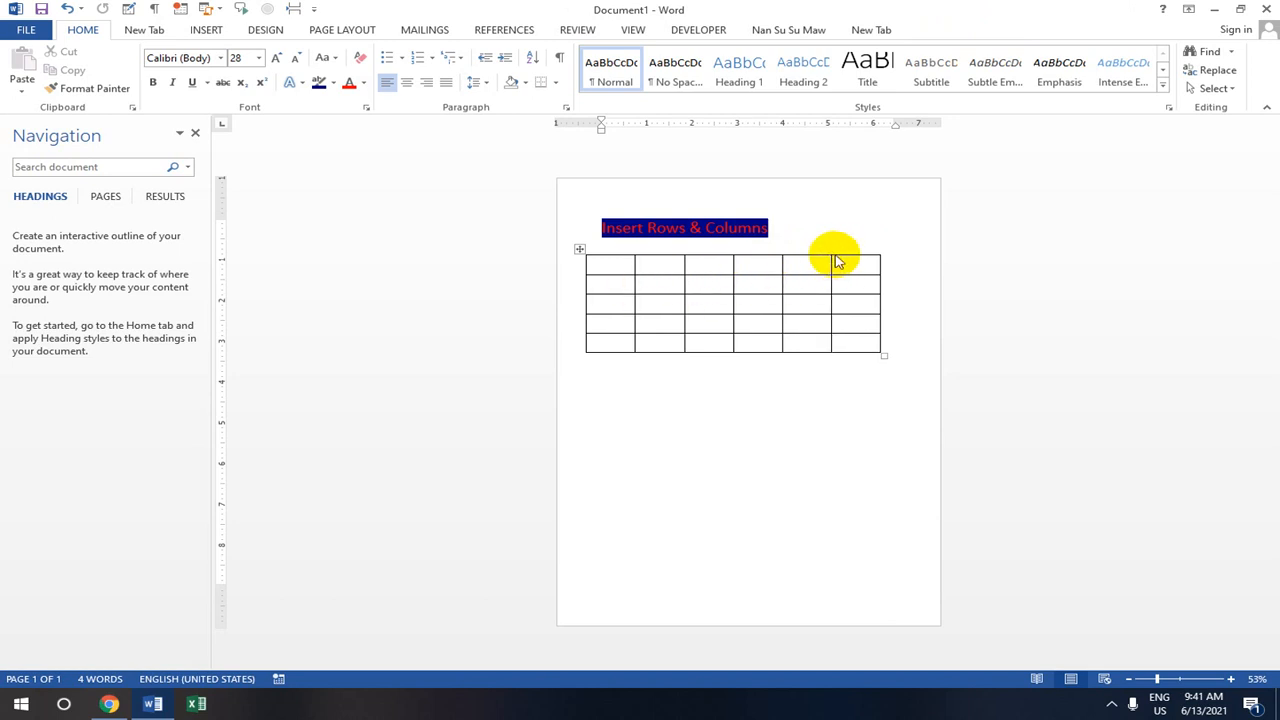
- Undo back to three columns and insert a new column left of the first column
key("ctrl+z")
key("ctrl+z")
key("ctrl+z")
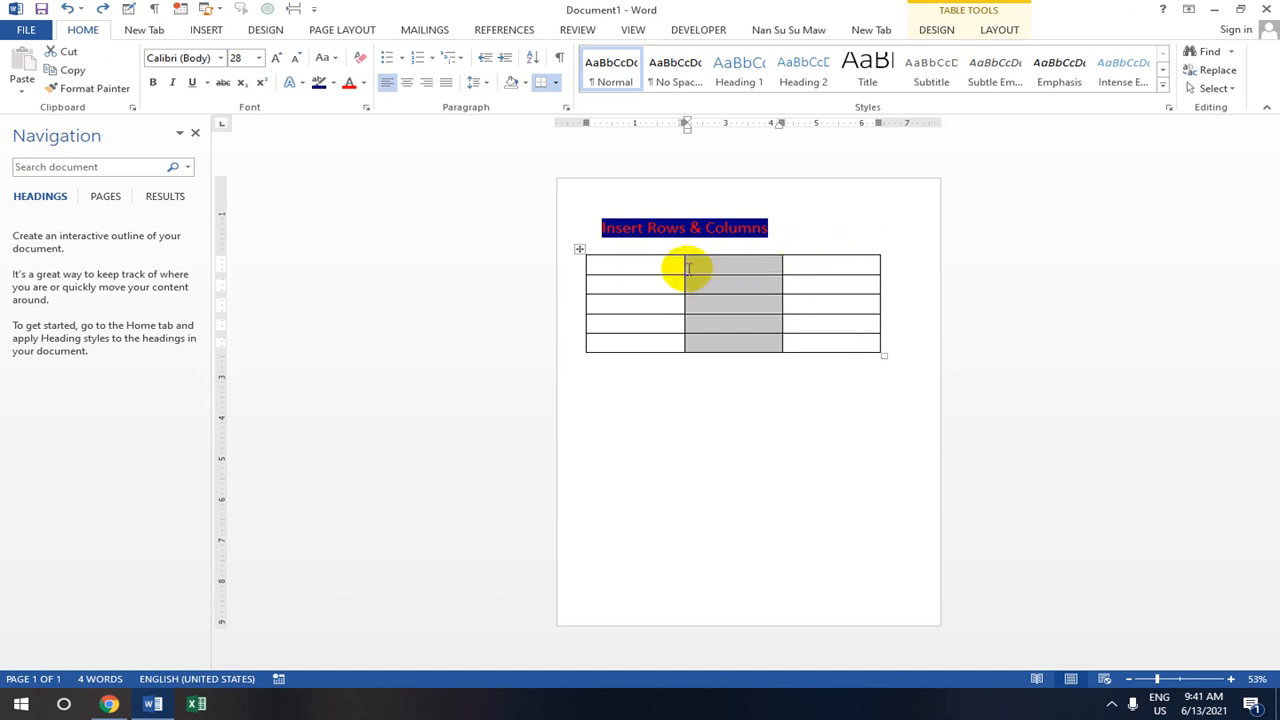
left_click(634, 268)
mouse_move(634, 268)
left_mouse_down()
mouse_move(633, 300)
mouse_move(638, 268)
left_mouse_up()
right_click(638, 268)
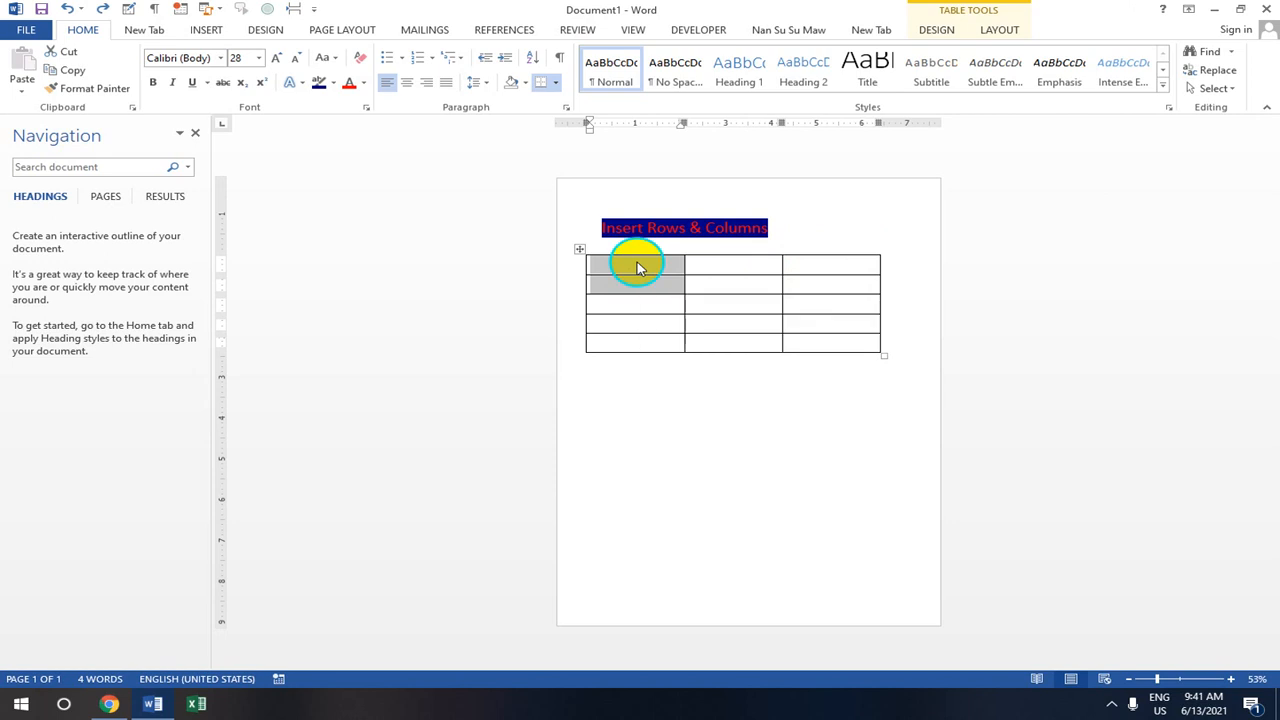
mouse_move(706, 359)
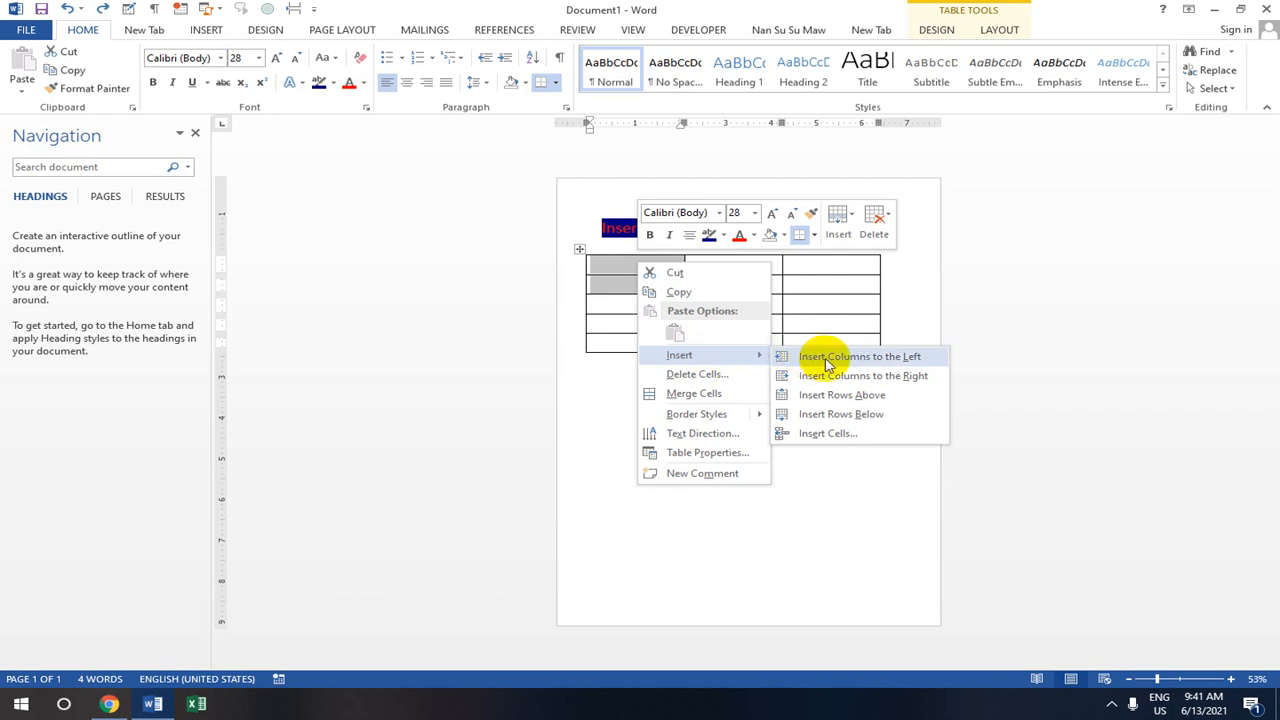
left_click(878, 360)
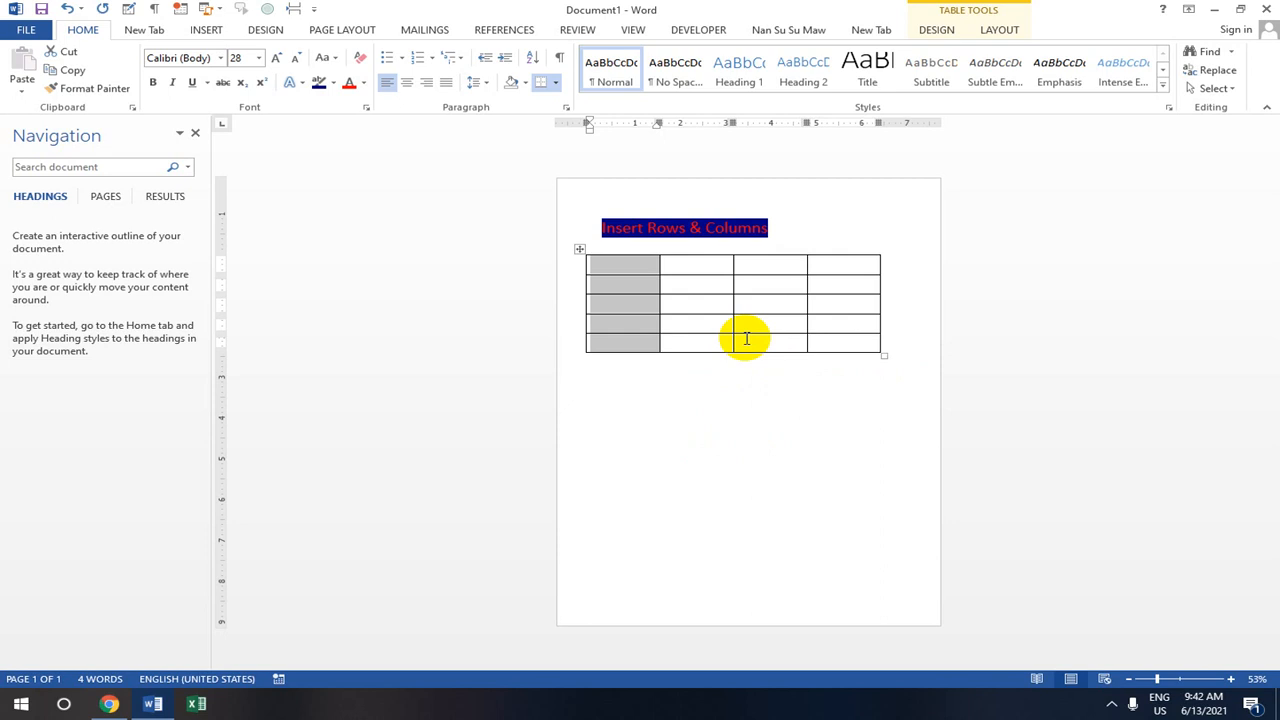
- Insert another empty column to the right of the first column
left_click(598, 266)
left_click_drag(590, 267, 608, 290)
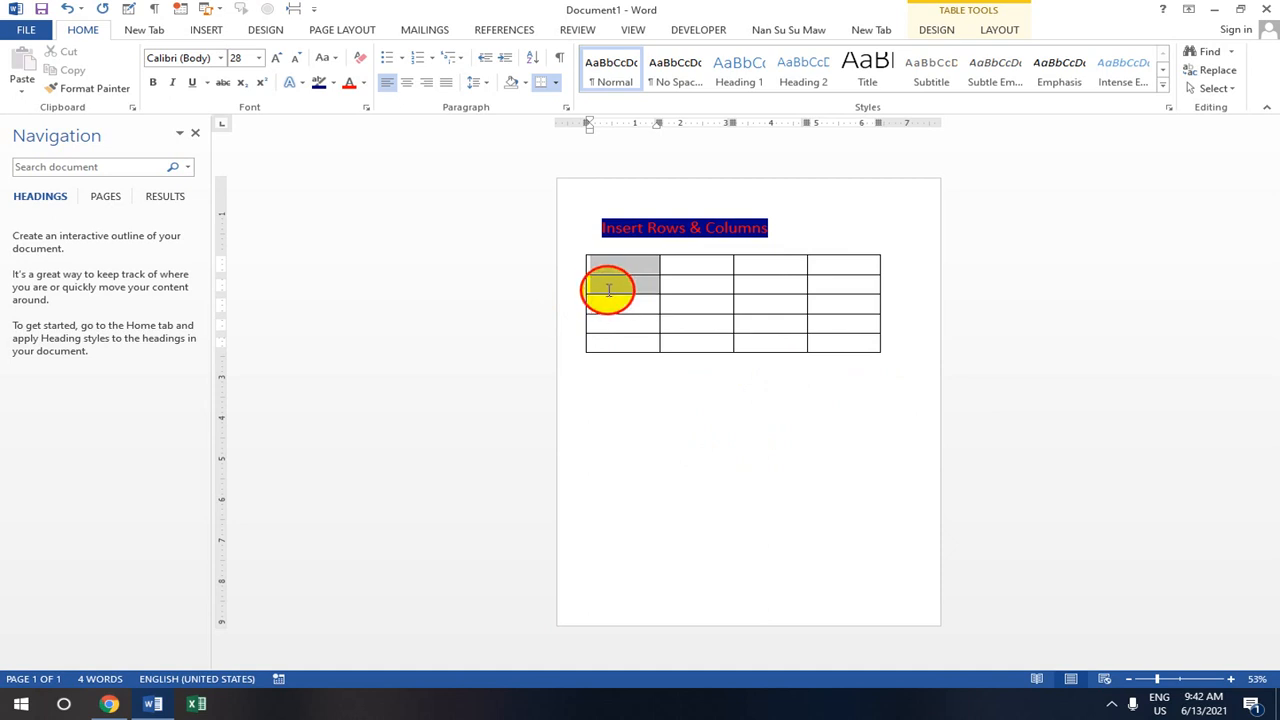
right_click(610, 268)
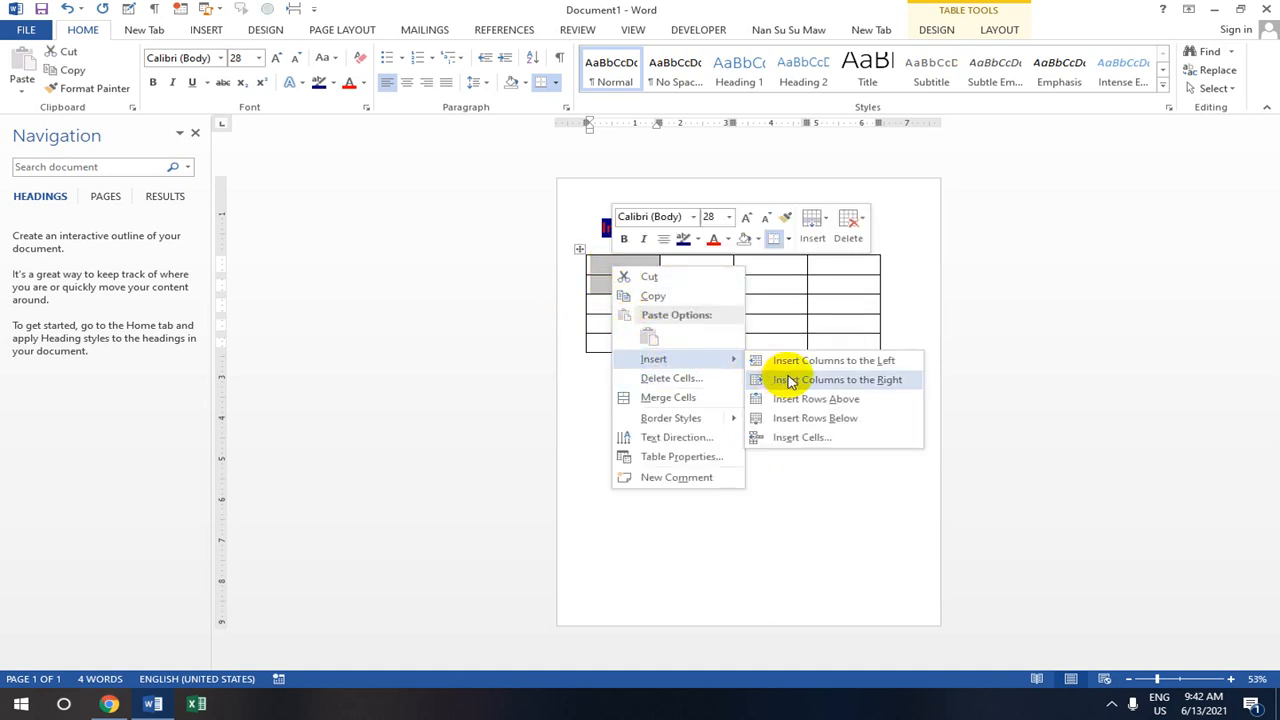
left_click(822, 380)
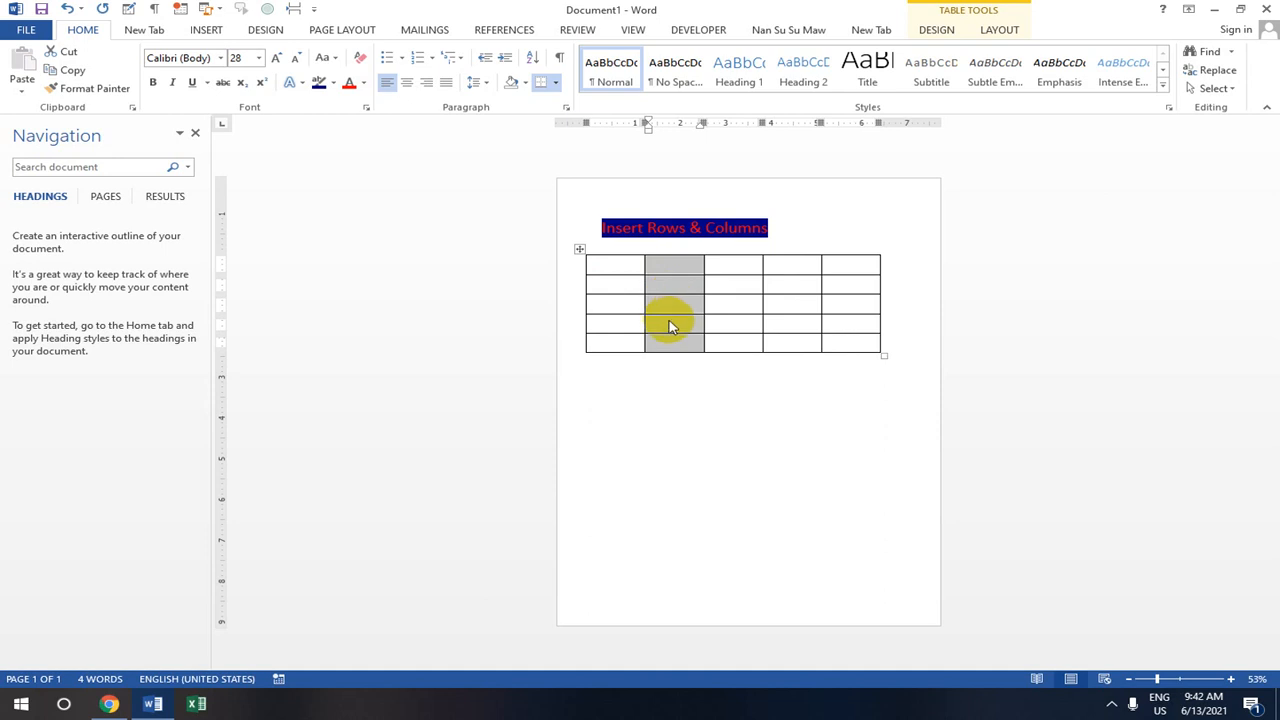
- Delete the added second column, move the table slightly lower, and select the whole table
key("BackSpace")
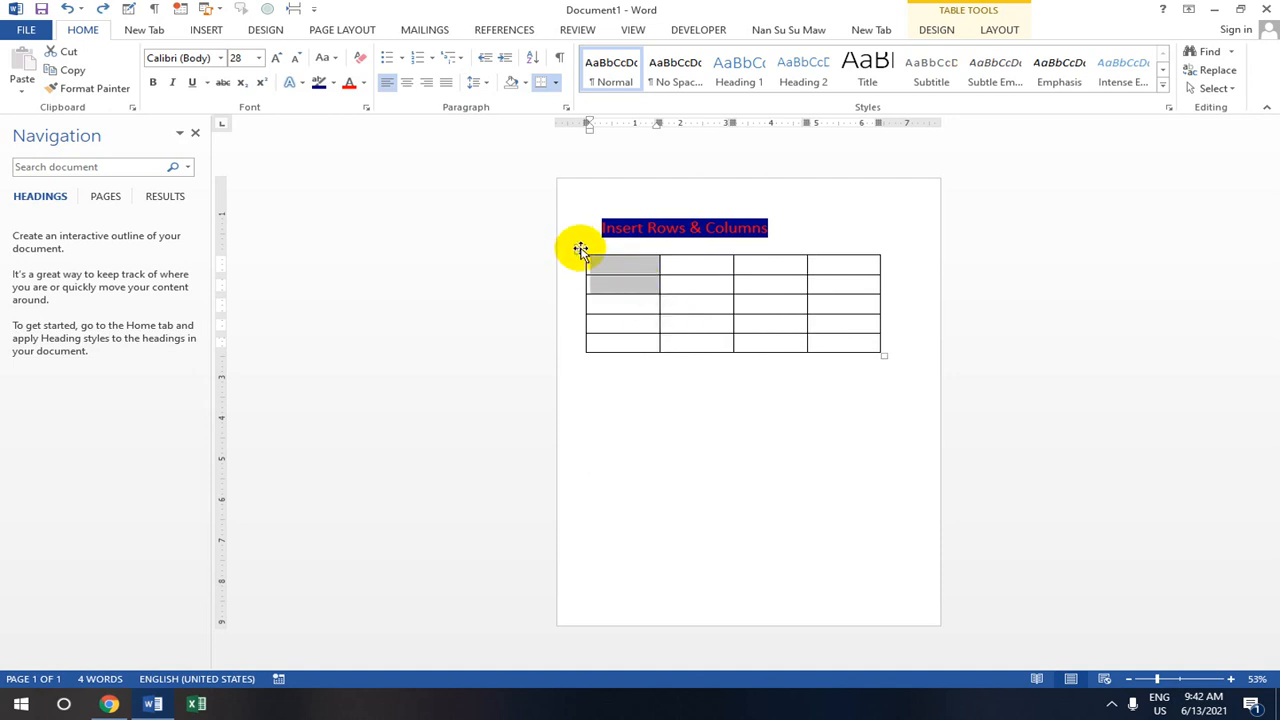
left_click_drag(580, 249, 580, 289)
left_click(593, 291)
left_click(593, 291)
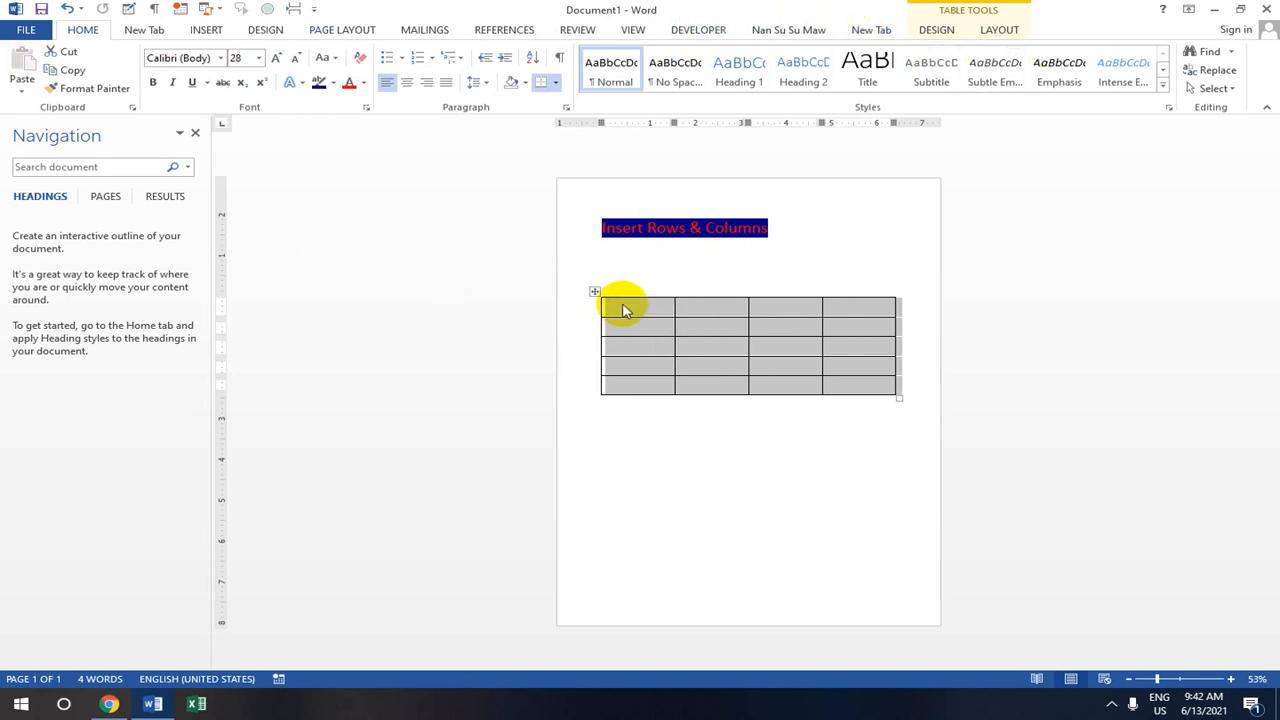
- In Borders and Shading, set a double-line, Light Blue border for the table
left_click(557, 84)
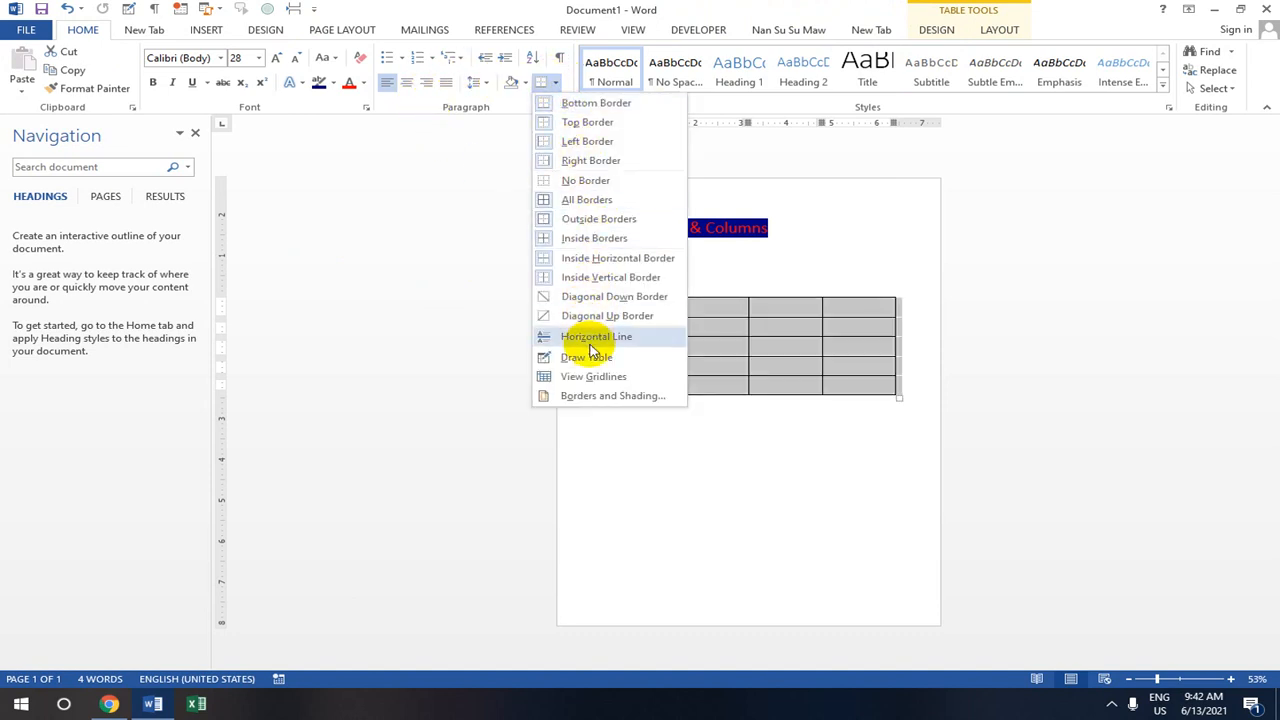
left_click(609, 397)
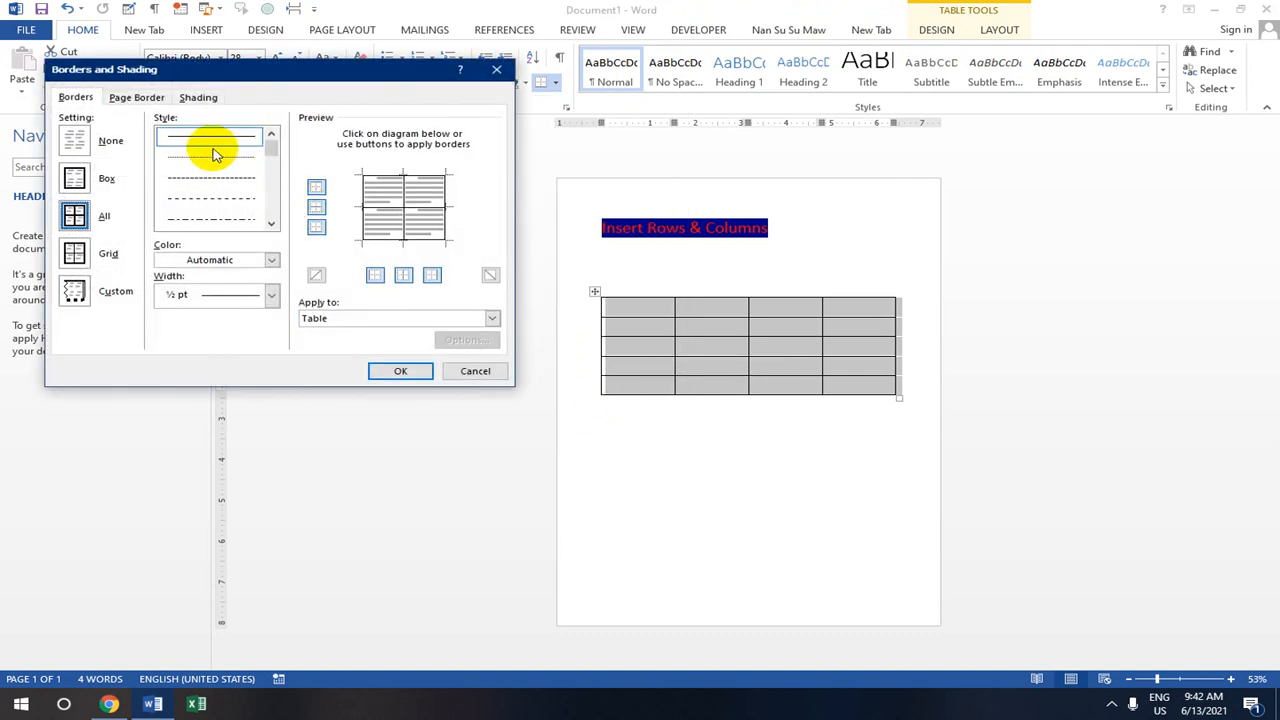
scroll(220, 152, "down", 1)
scroll(218, 152, "down", 2)
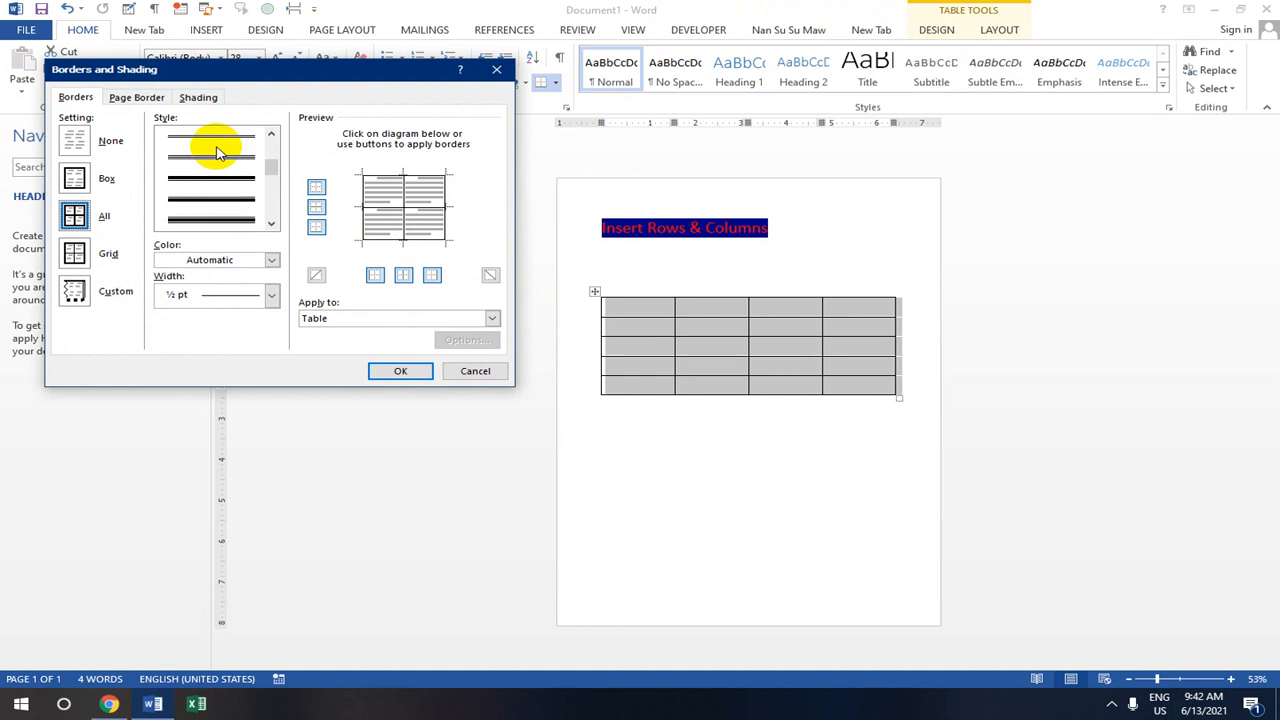
scroll(220, 160, "up", 3)
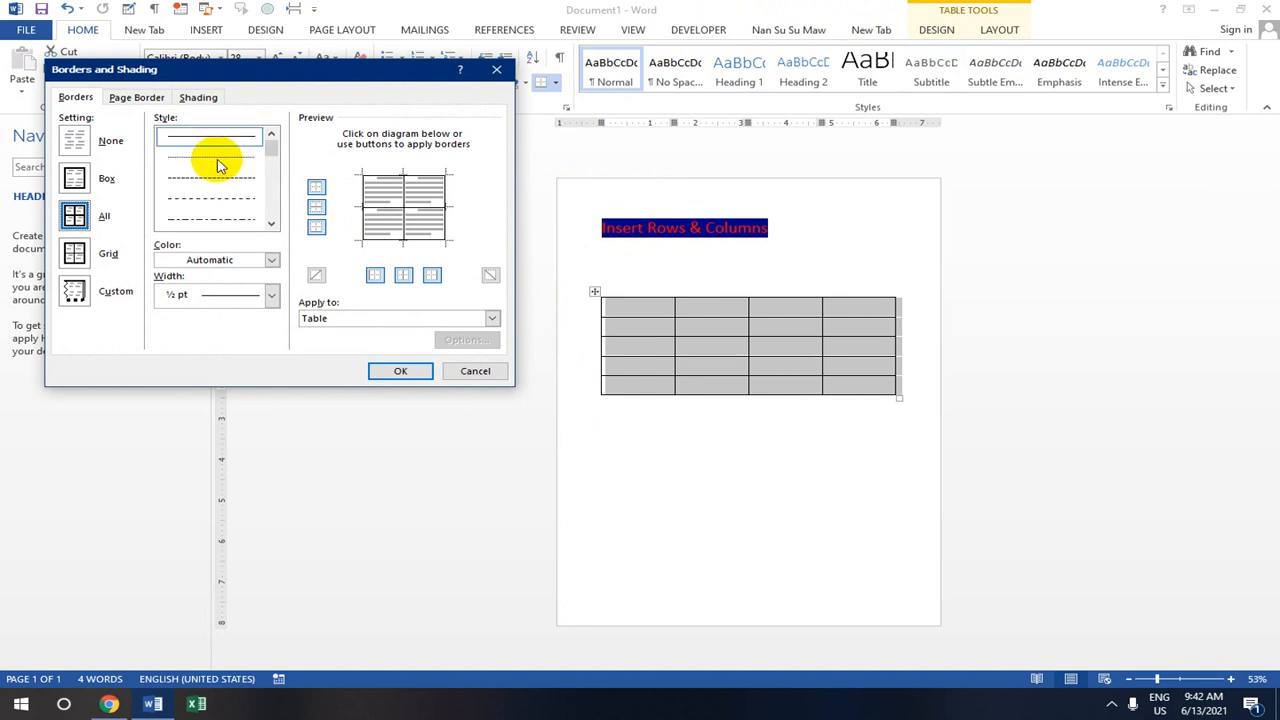
scroll(220, 158, "down", 3)
scroll(221, 156, "up", 1)
scroll(221, 156, "down", 1)
left_click(220, 150)
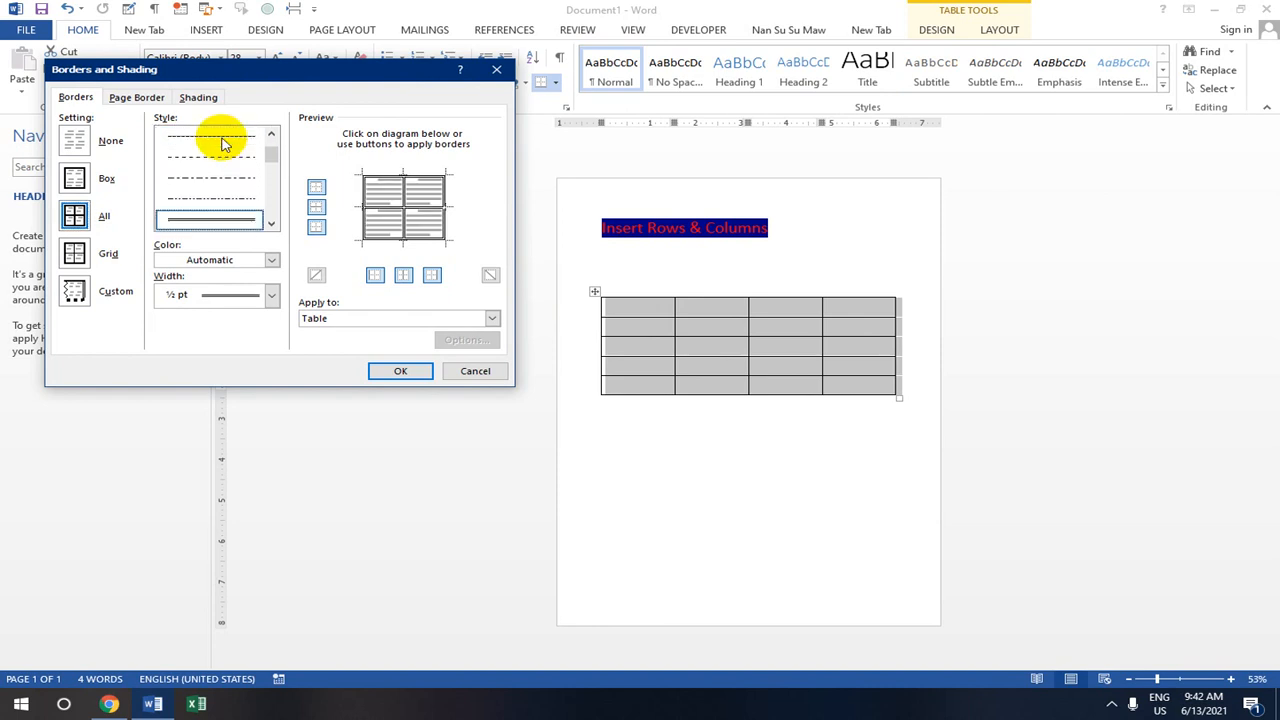
left_click(269, 259)
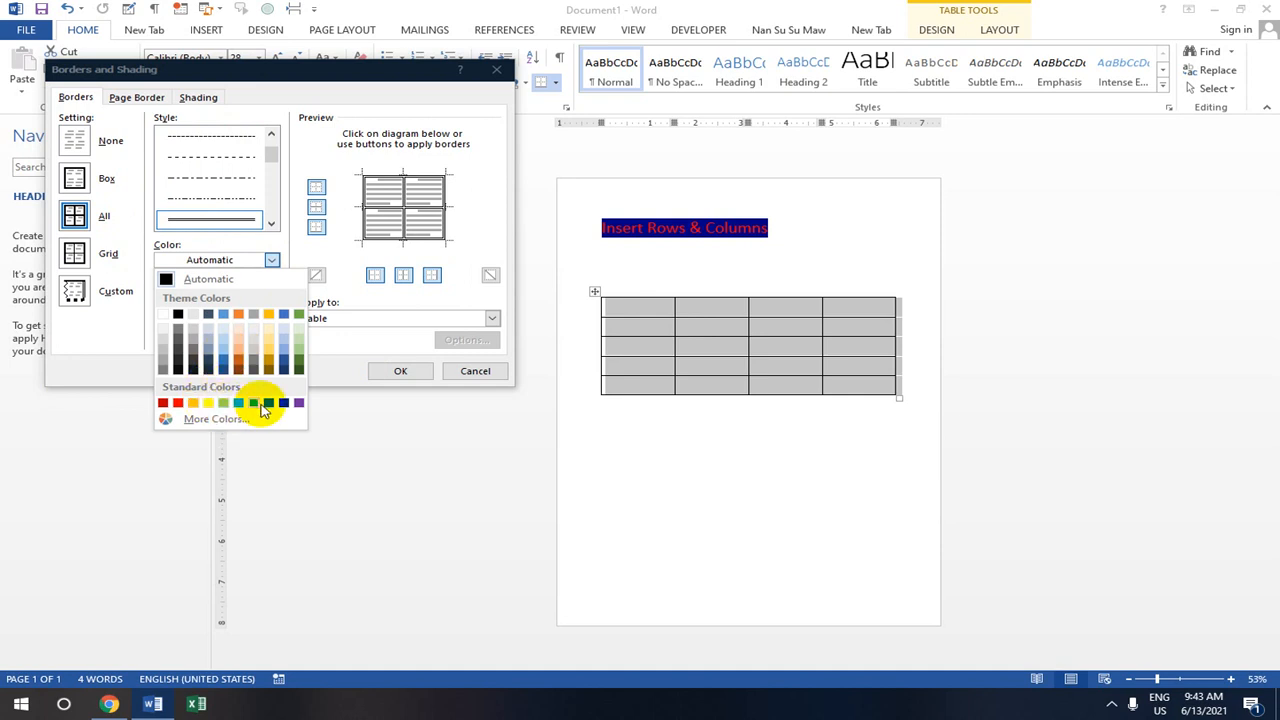
left_click(255, 405)
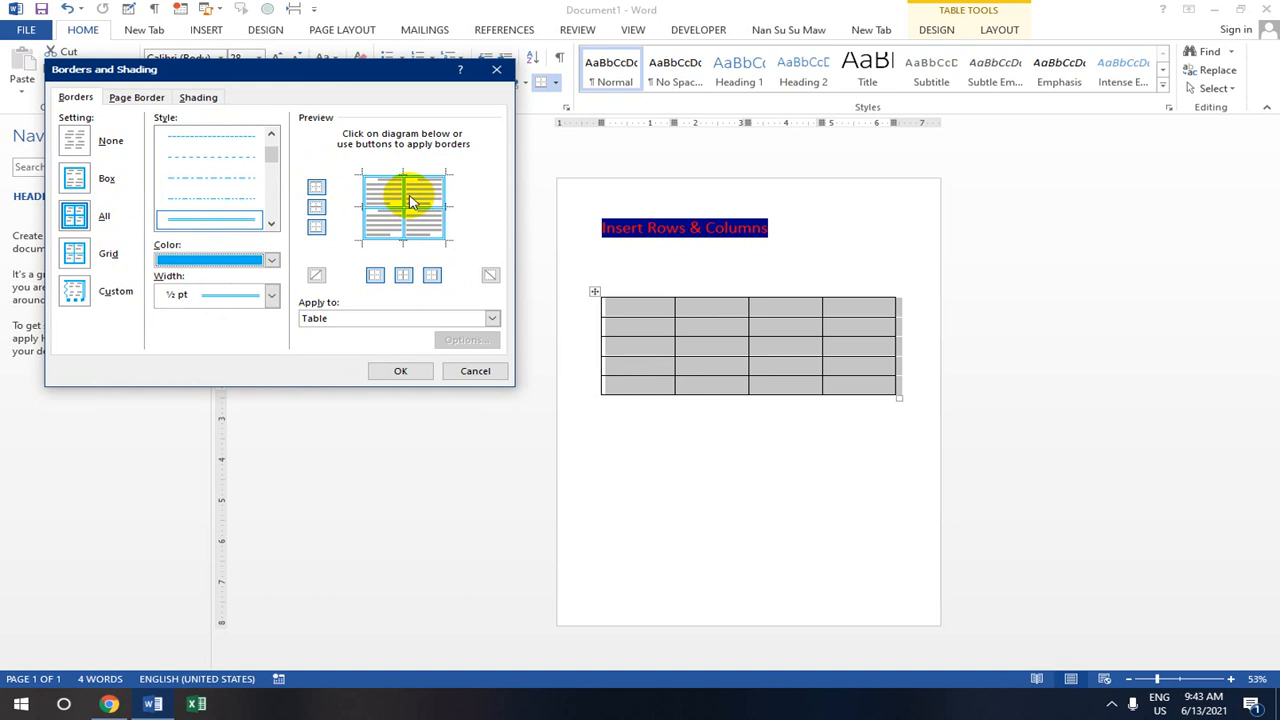
left_click(415, 371)
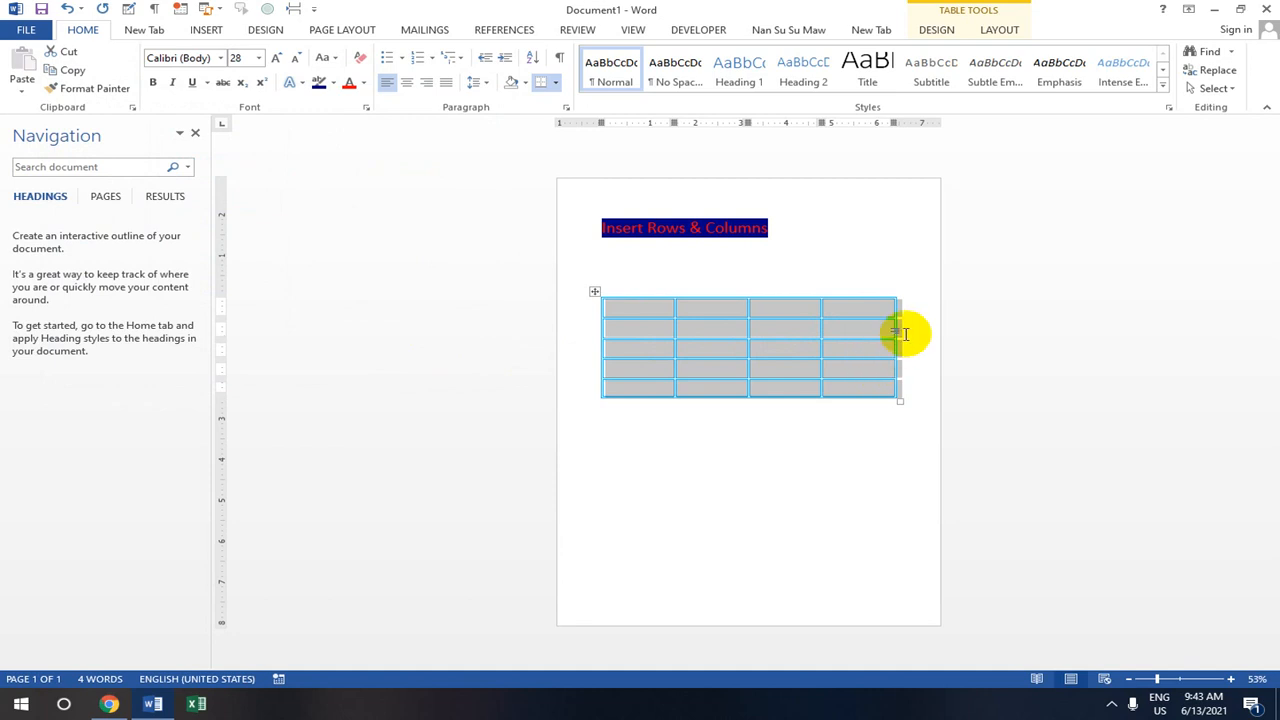
- Select every table cell and fill them with the green standard shading colour
left_click(925, 316)
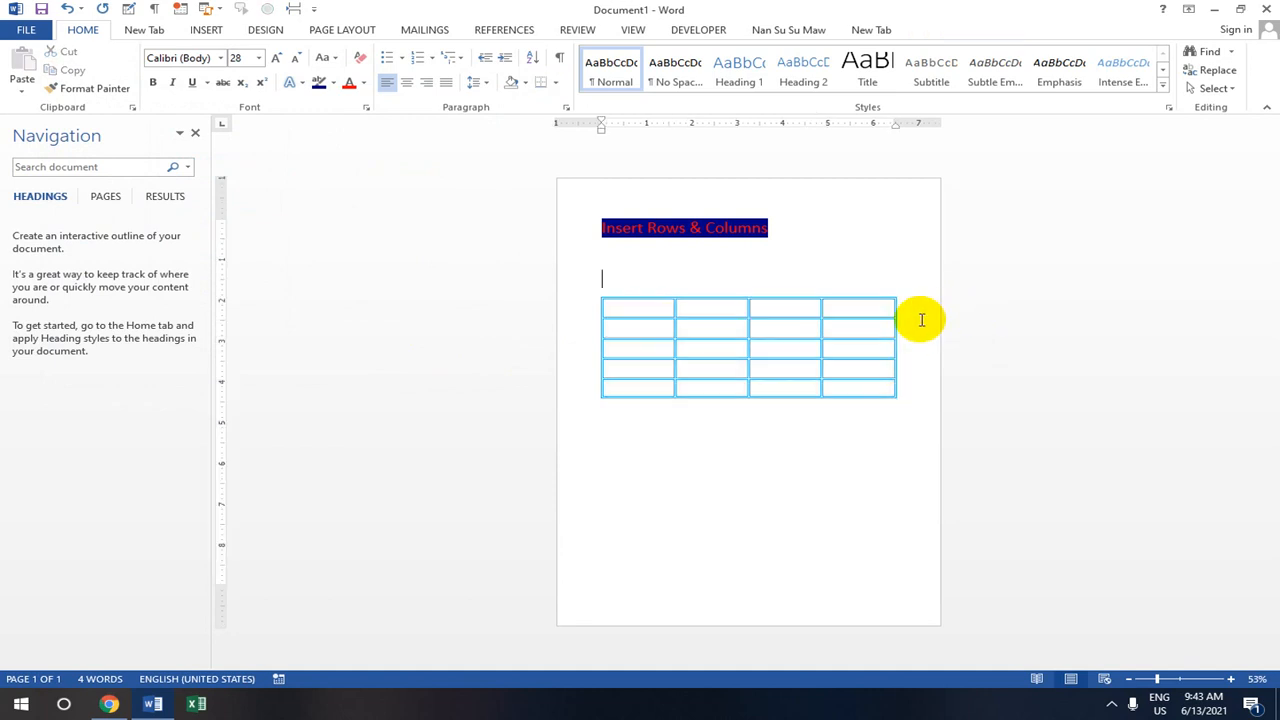
left_click(607, 307)
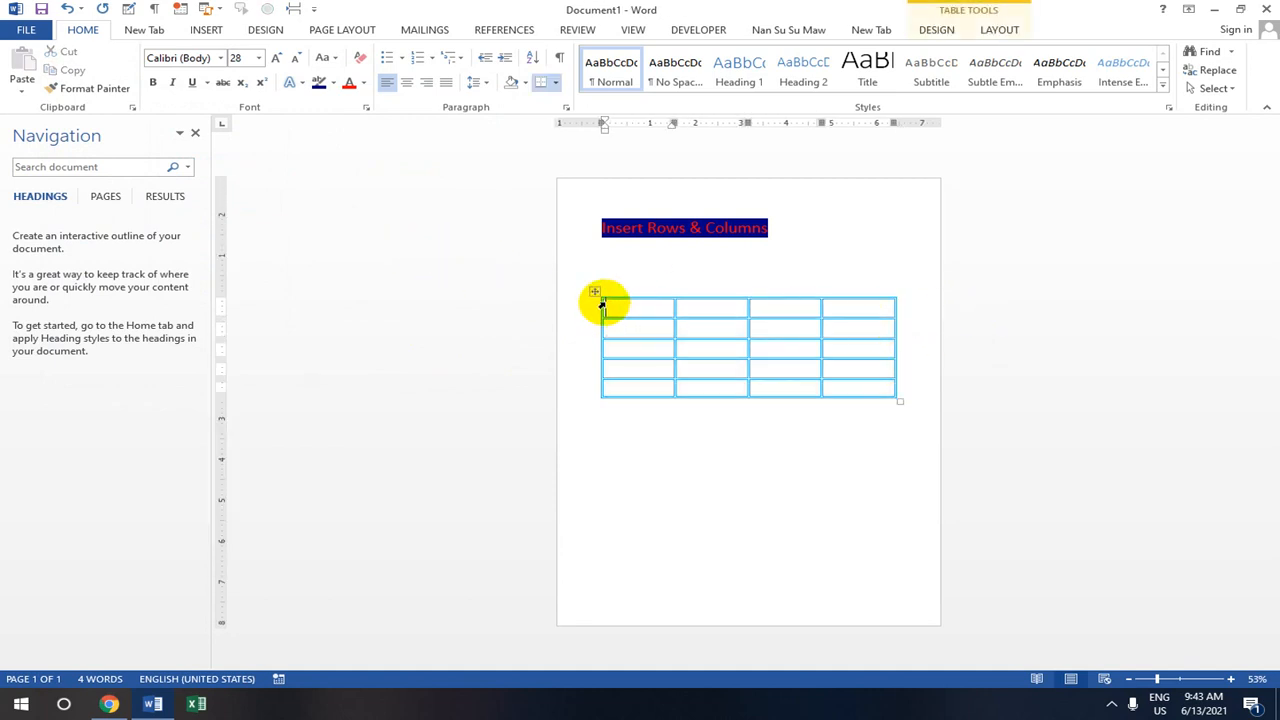
left_click_drag(607, 305, 873, 421)
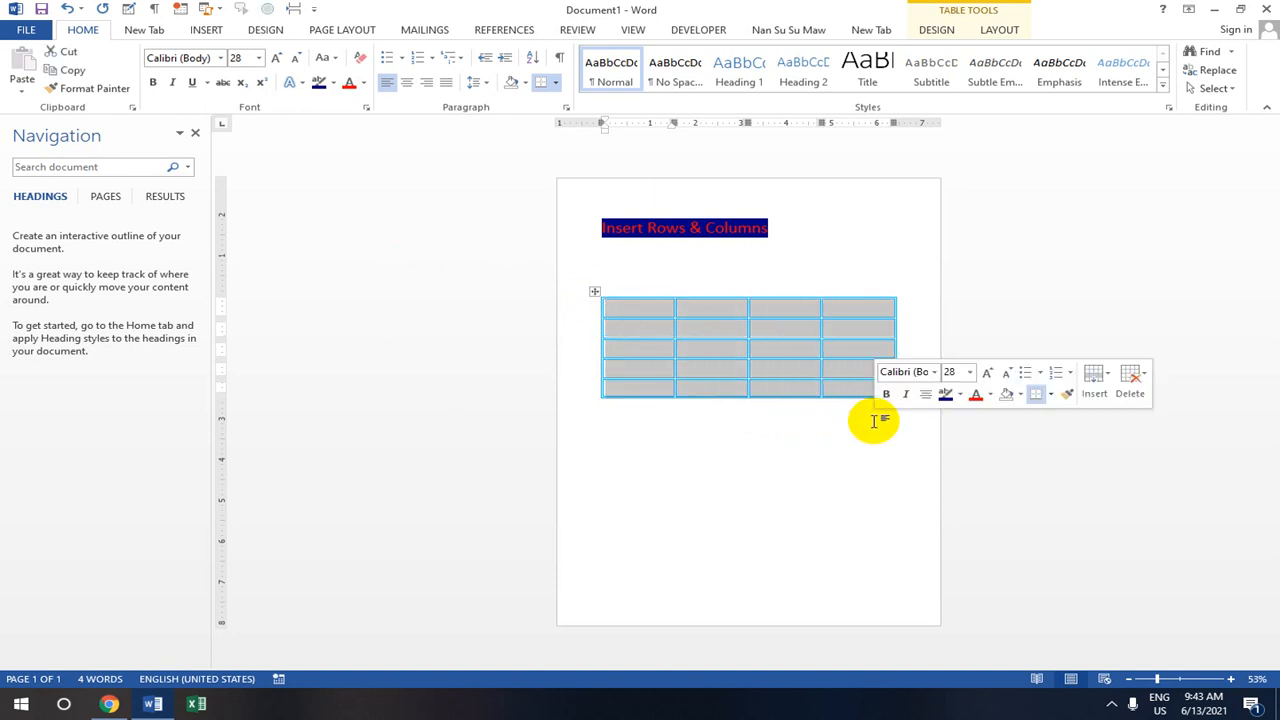
left_click(525, 84)
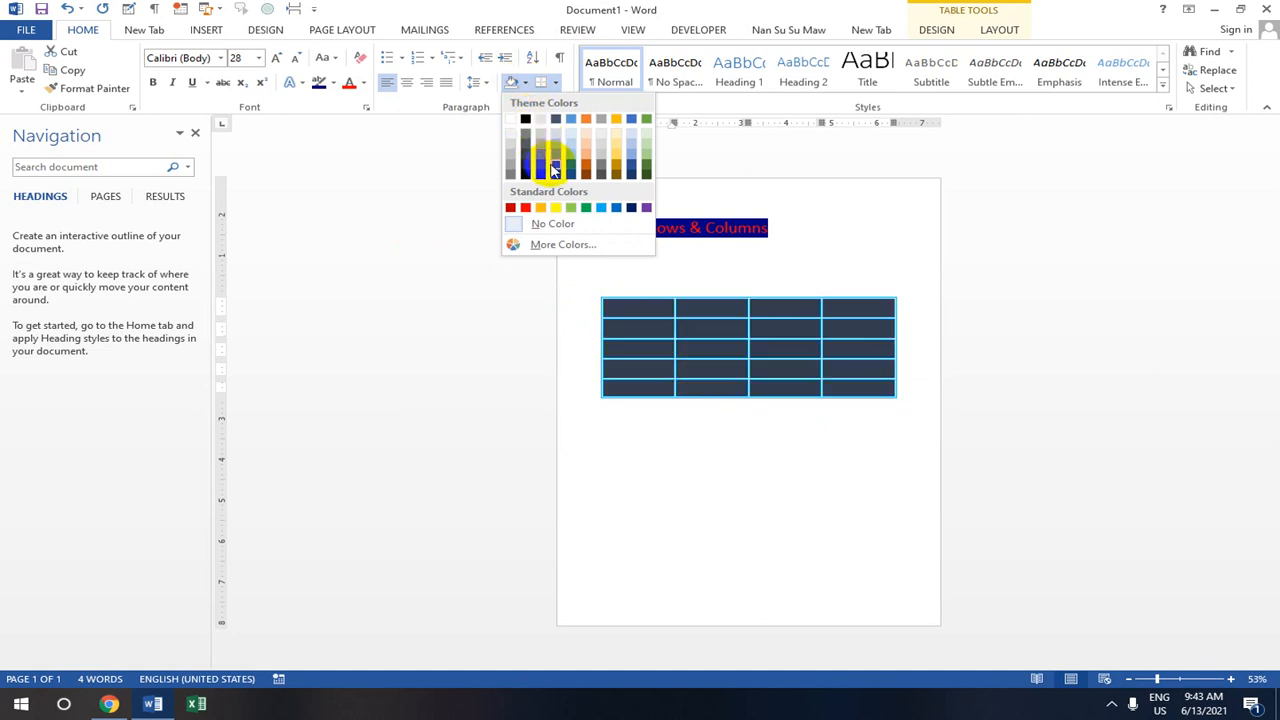
left_click(592, 207)
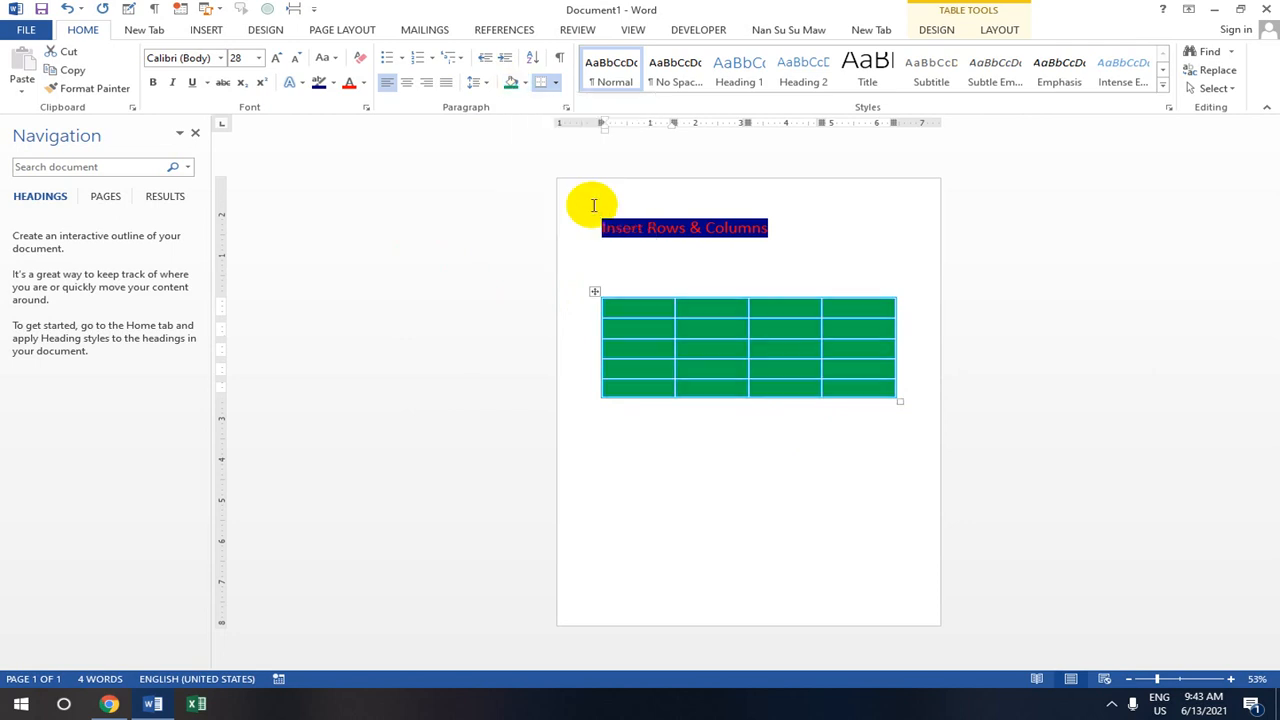
left_click(555, 84)
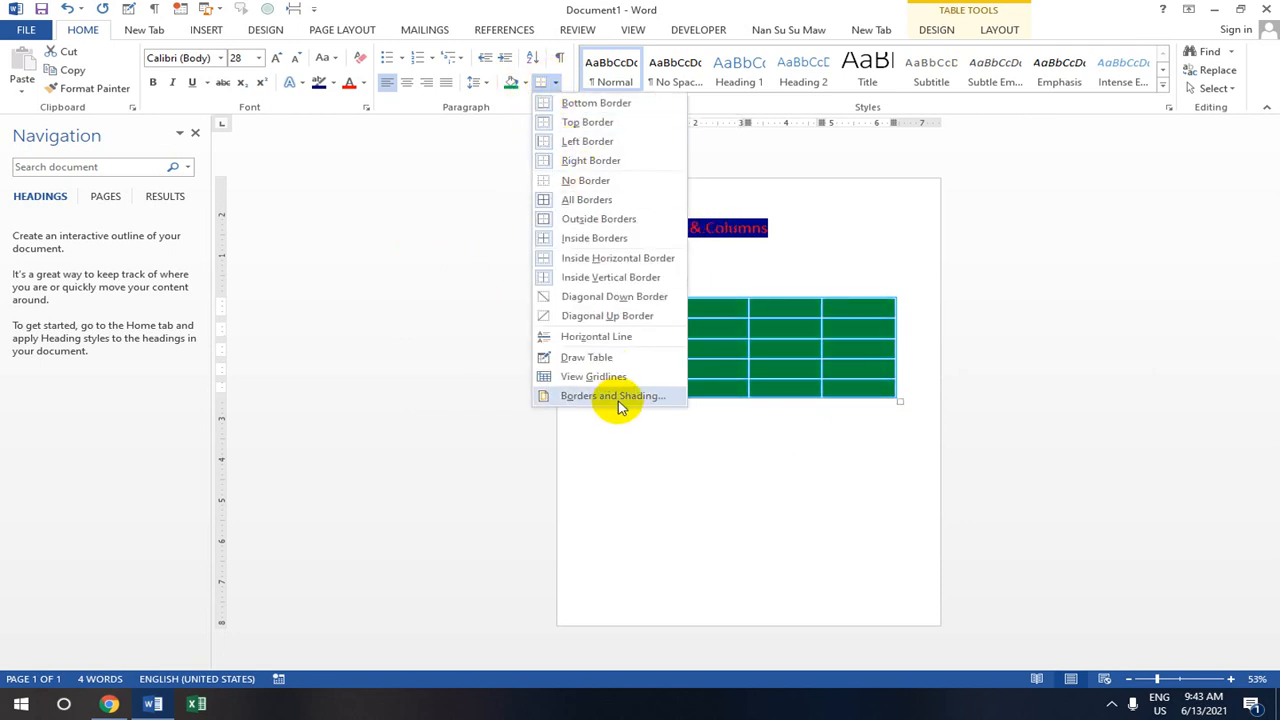
left_click(755, 283)
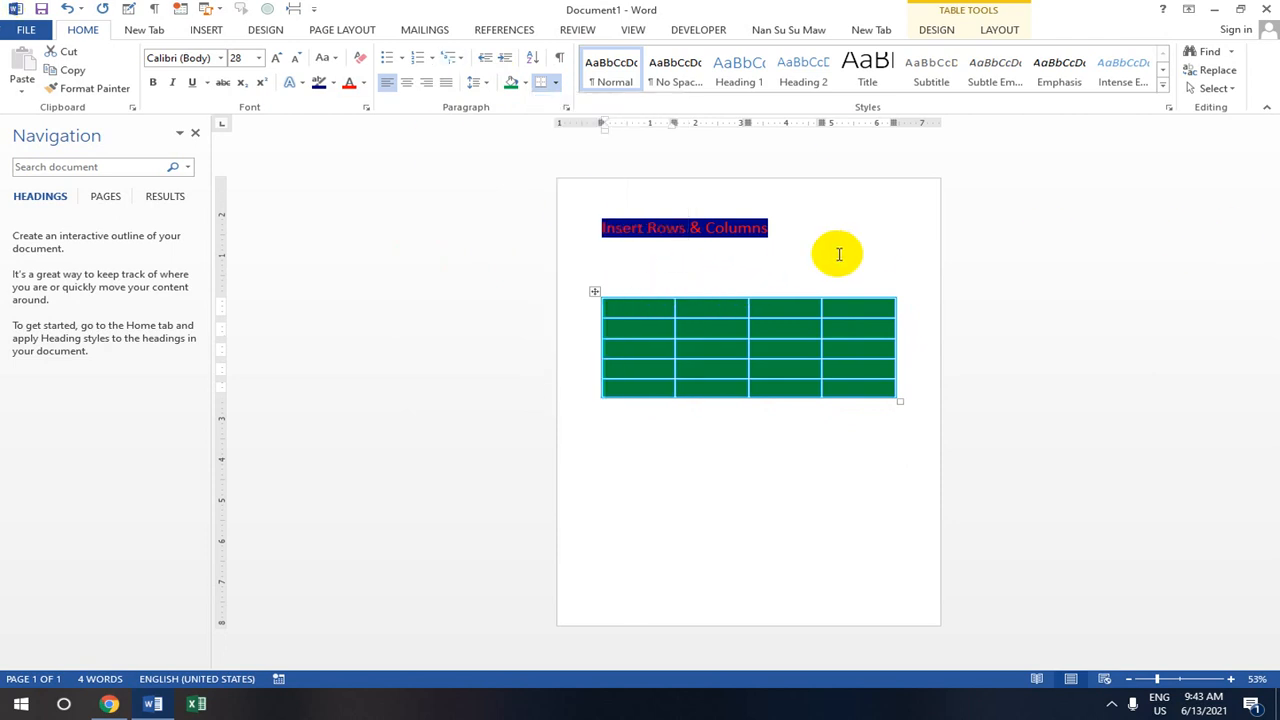
- Use Borders and Shading to switch the table borders to yellow dashed lines
left_click(610, 306)
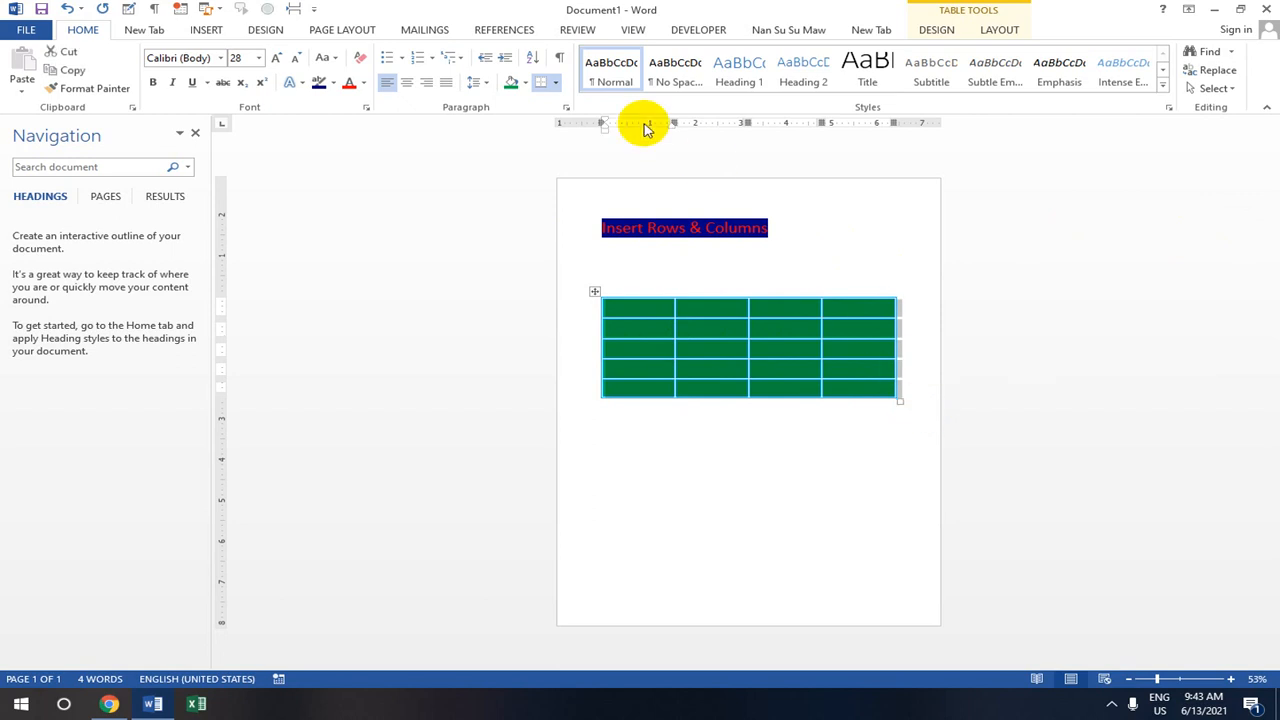
left_click(557, 84)
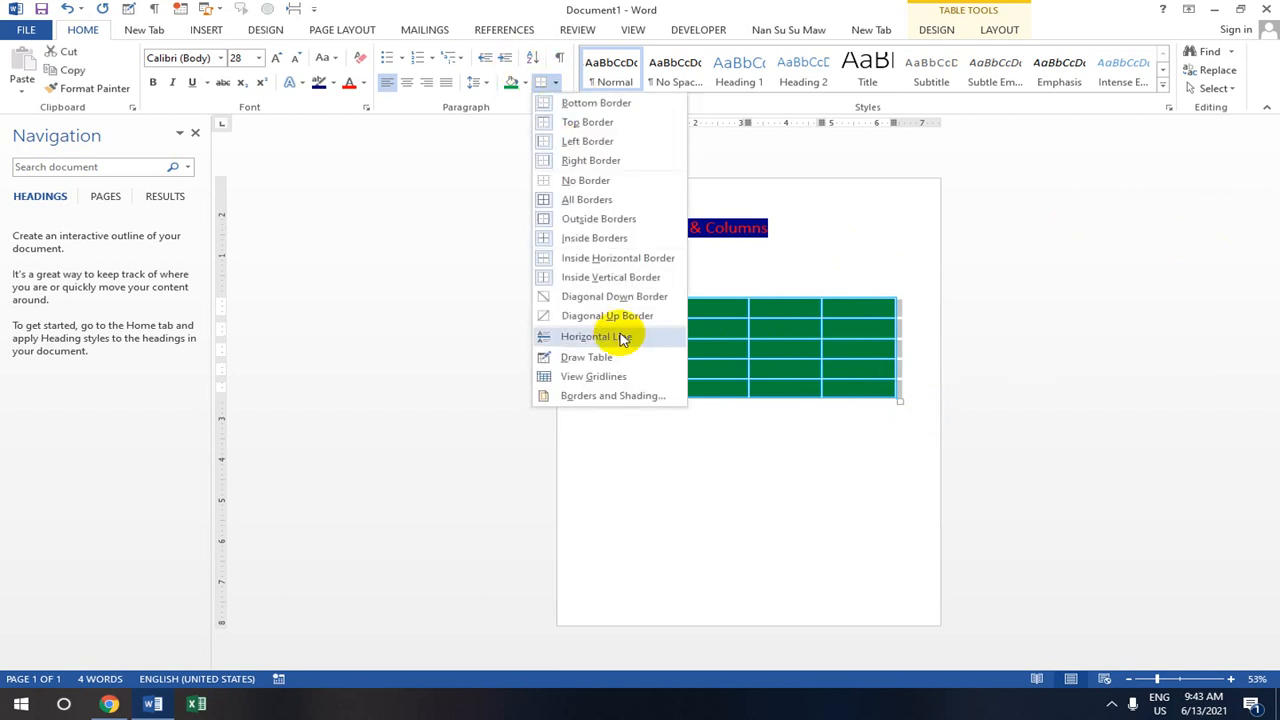
left_click(610, 395)
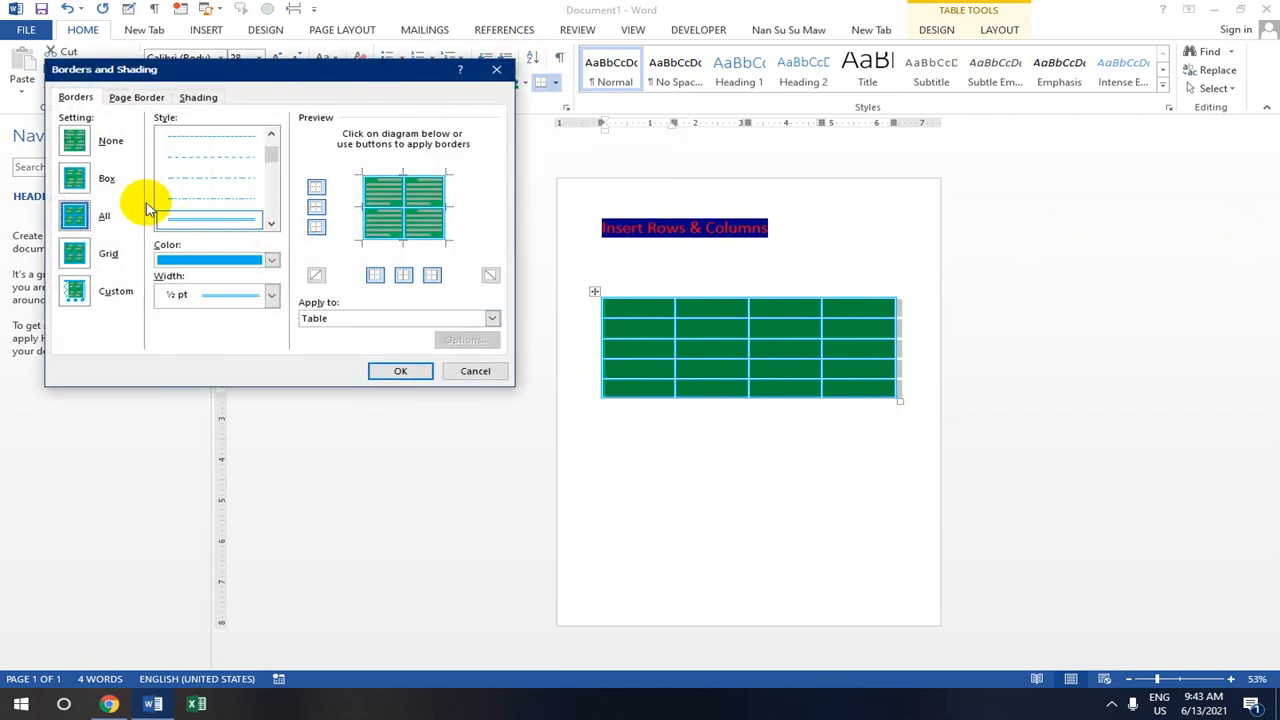
left_click(233, 177)
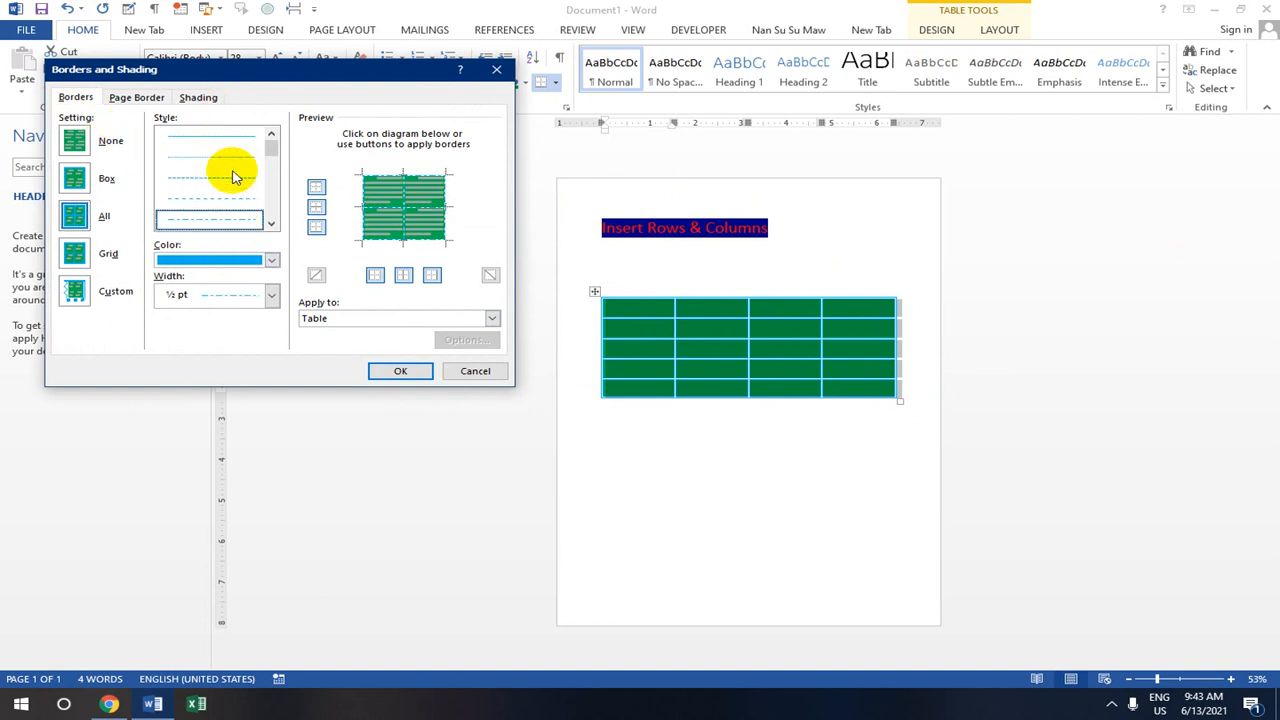
left_click(272, 260)
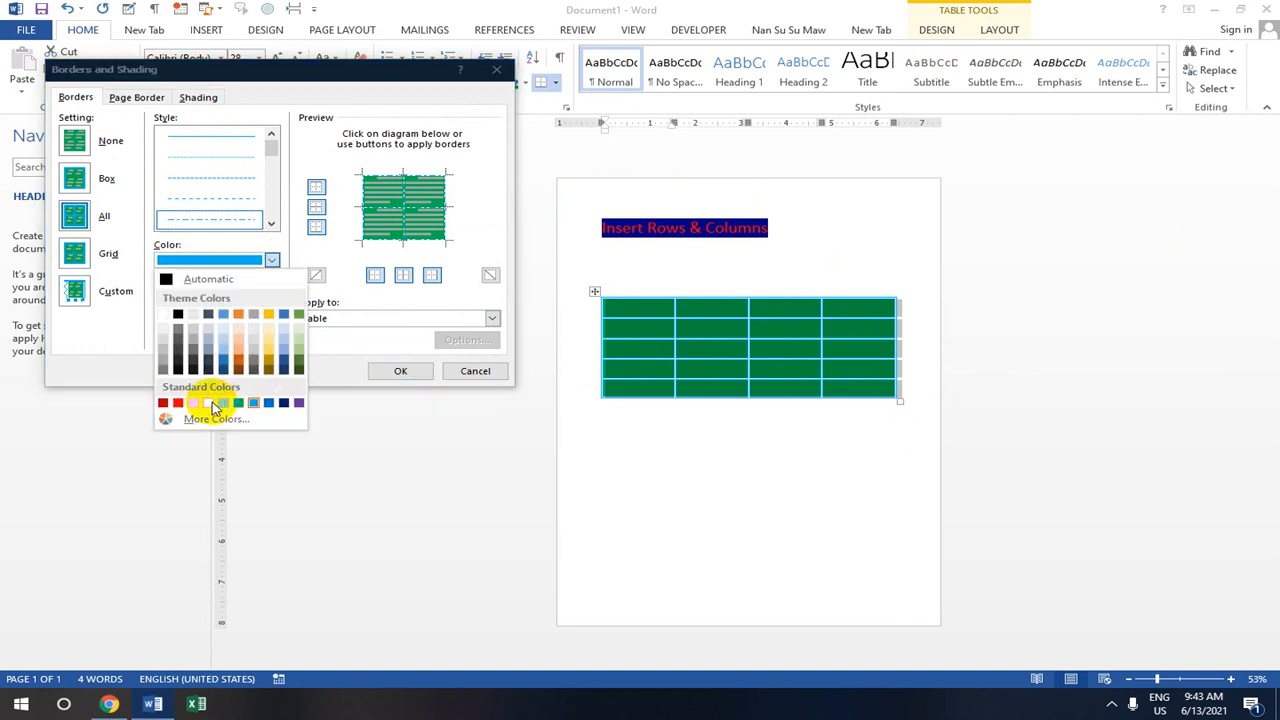
left_click(210, 403)
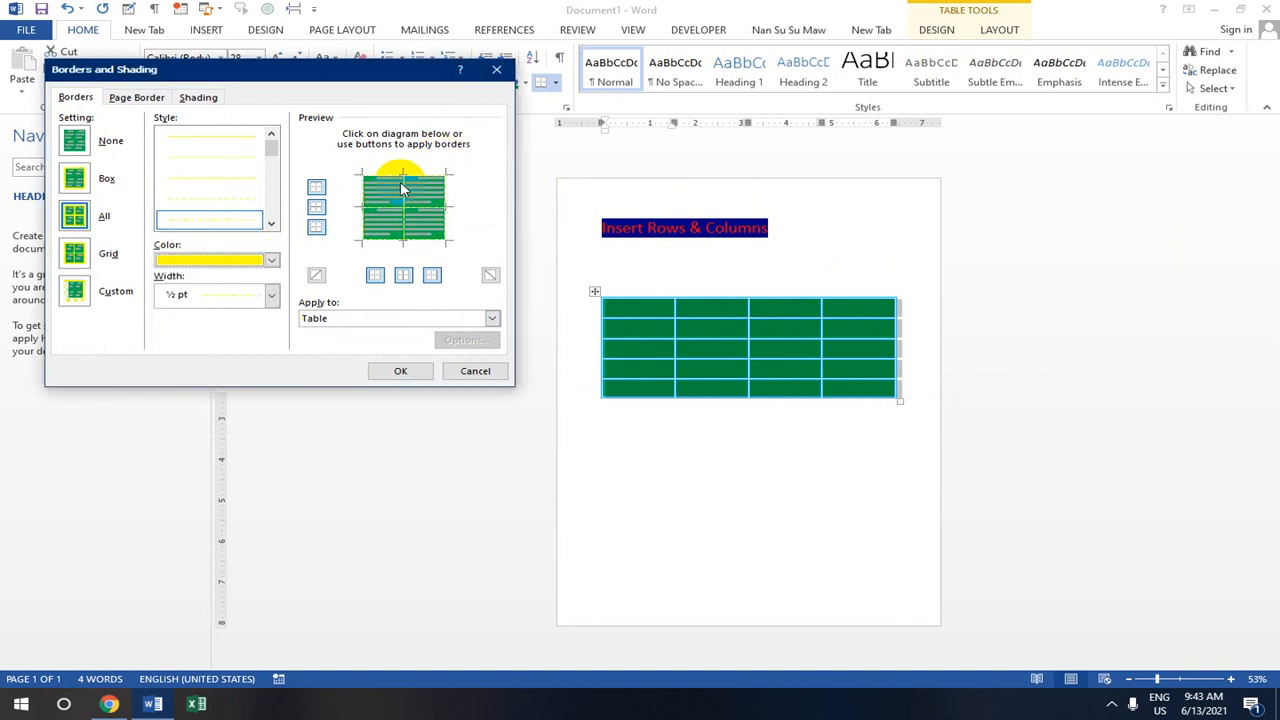
left_click(408, 371)
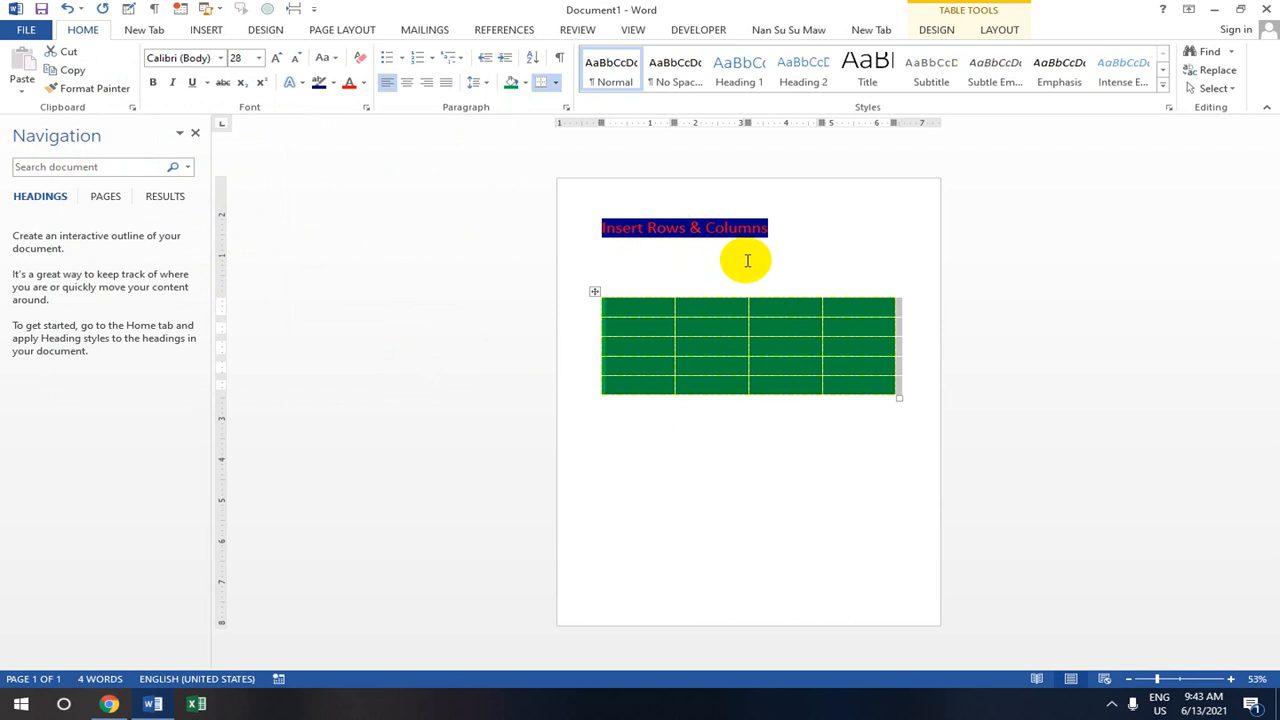
- Save into the recent lessons folder with the file name extended to 'Insert Rows & Columns'
left_click(881, 256)
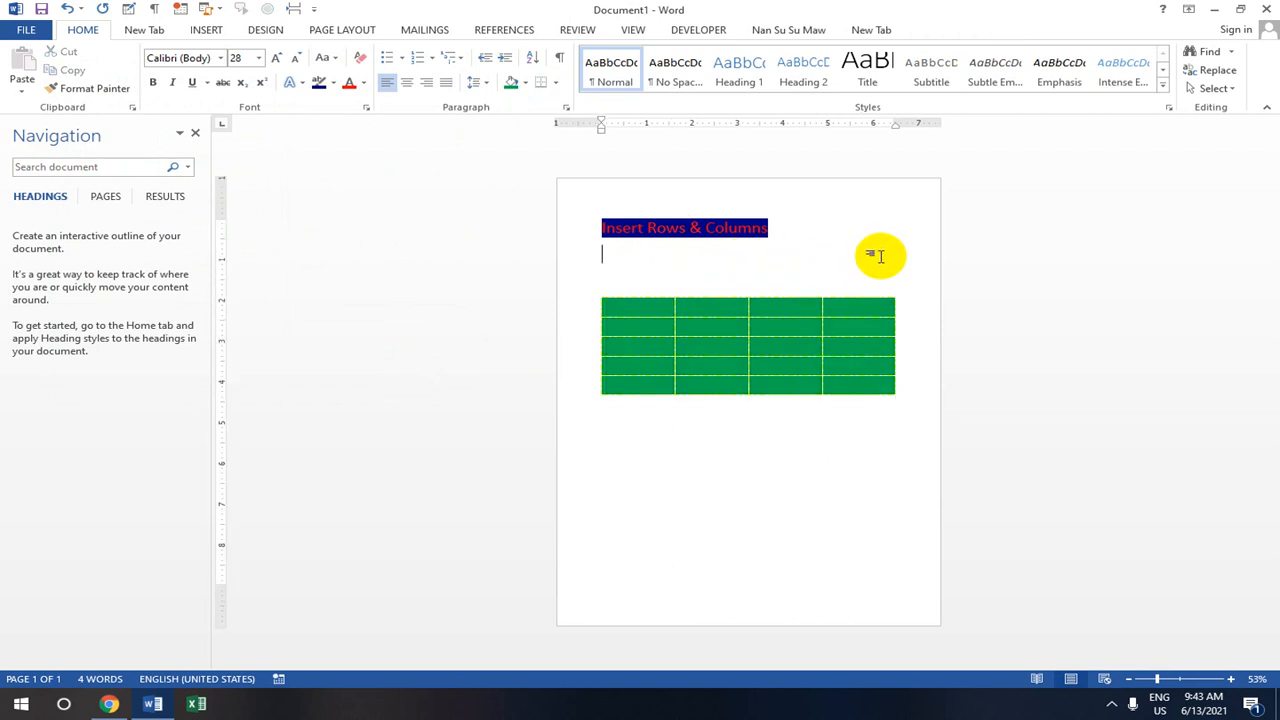
left_click(603, 303)
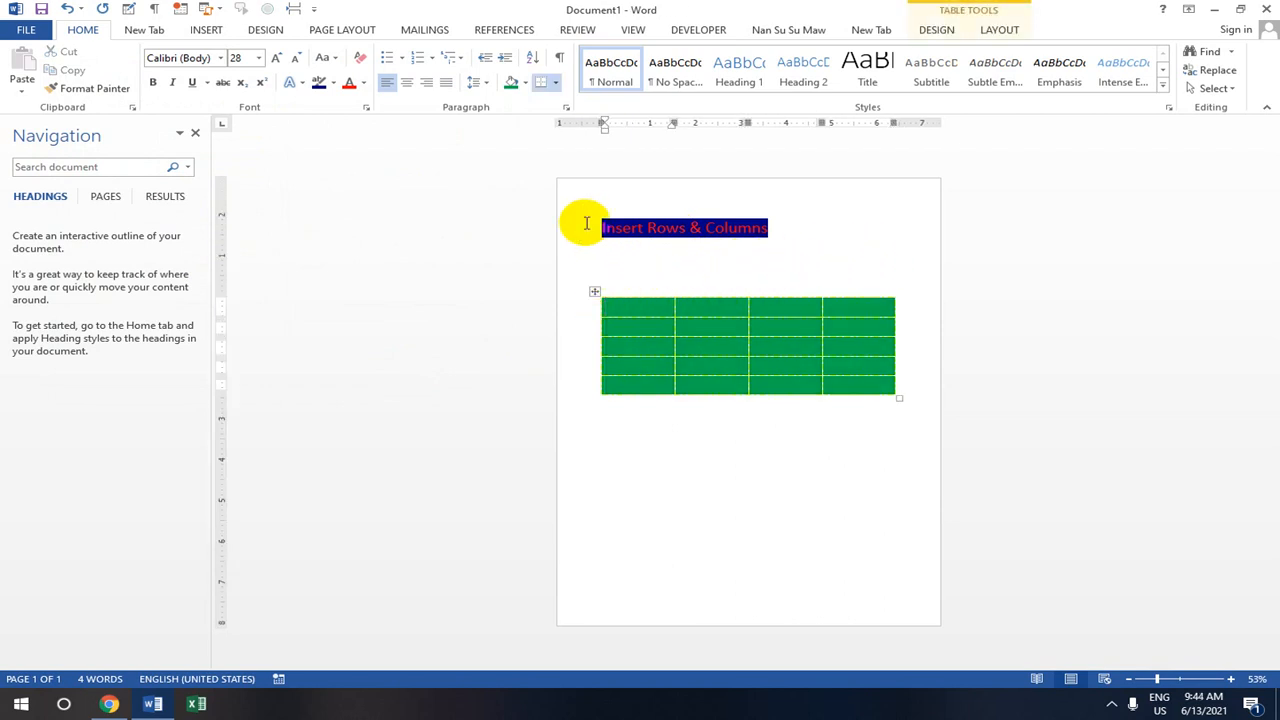
left_click(24, 31)
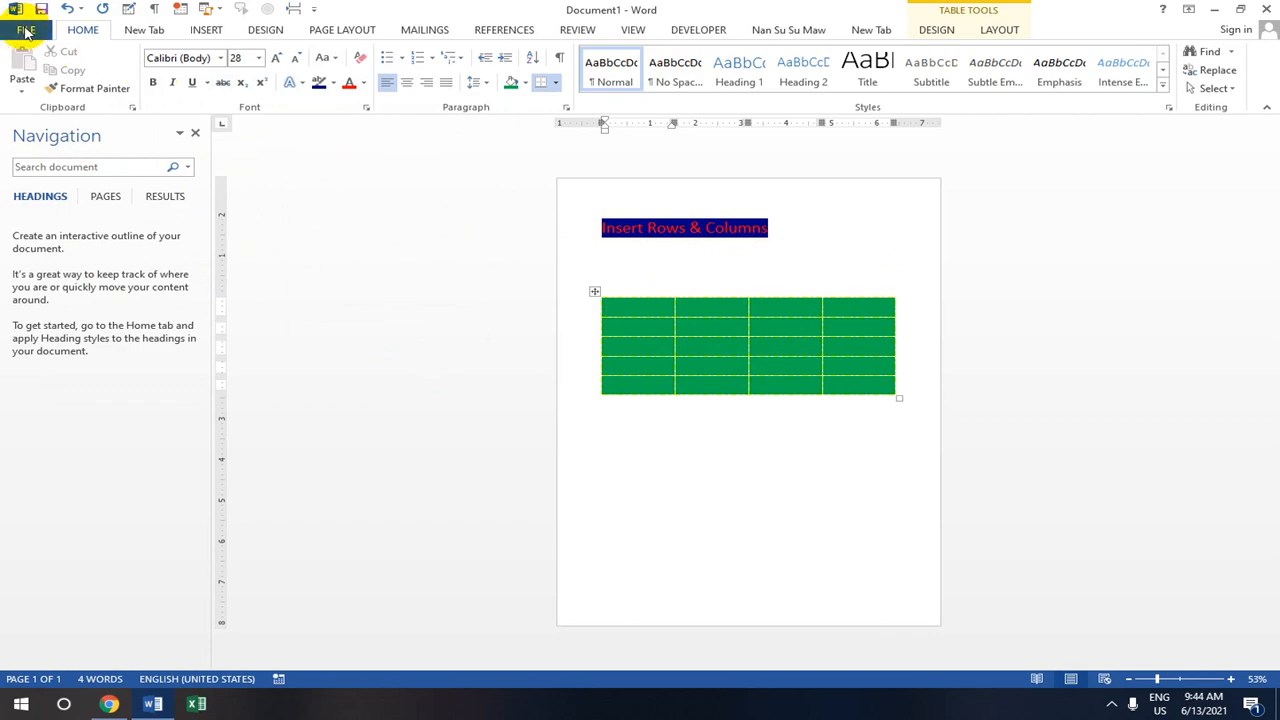
left_click(55, 190)
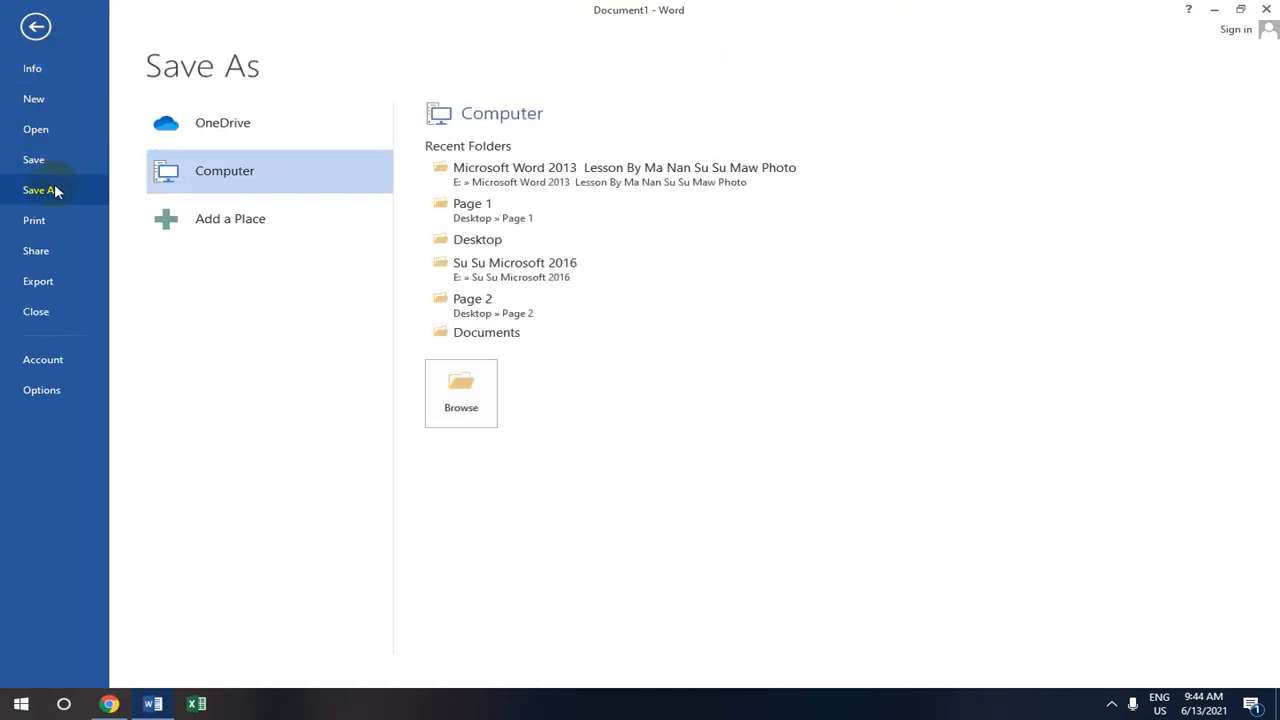
left_click(556, 175)
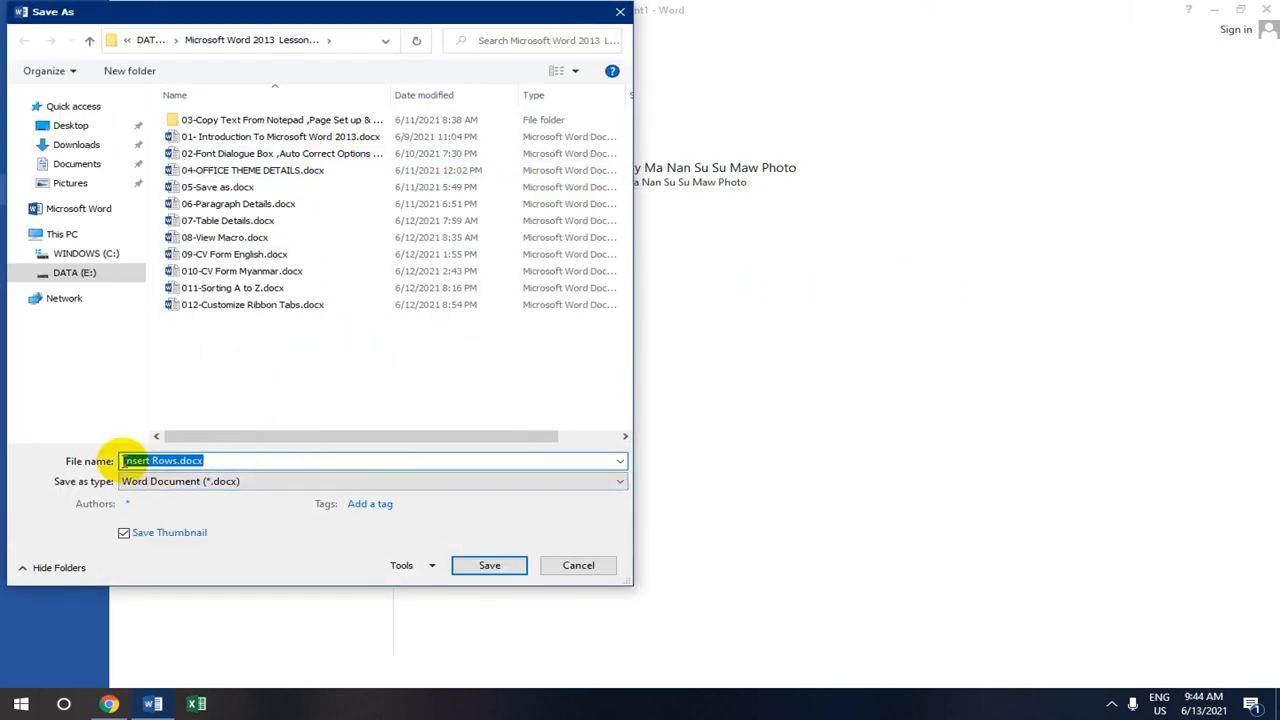
left_click(177, 461)
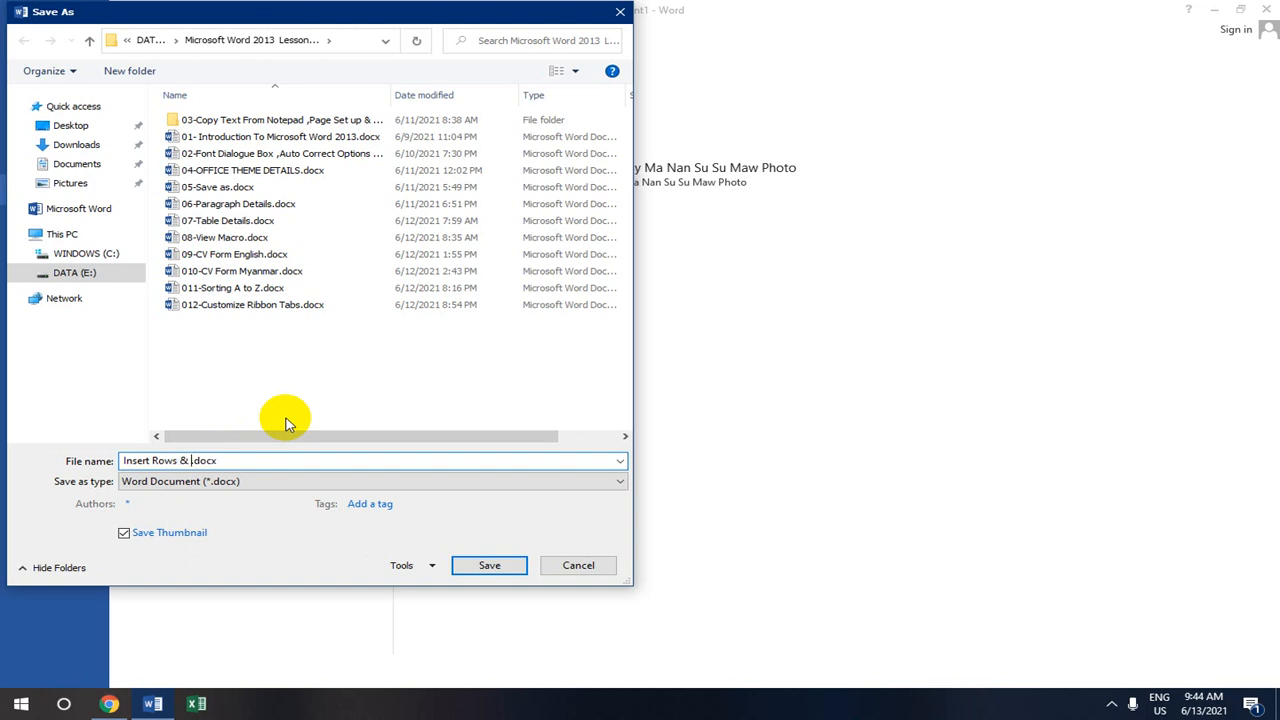
type("& Columns")
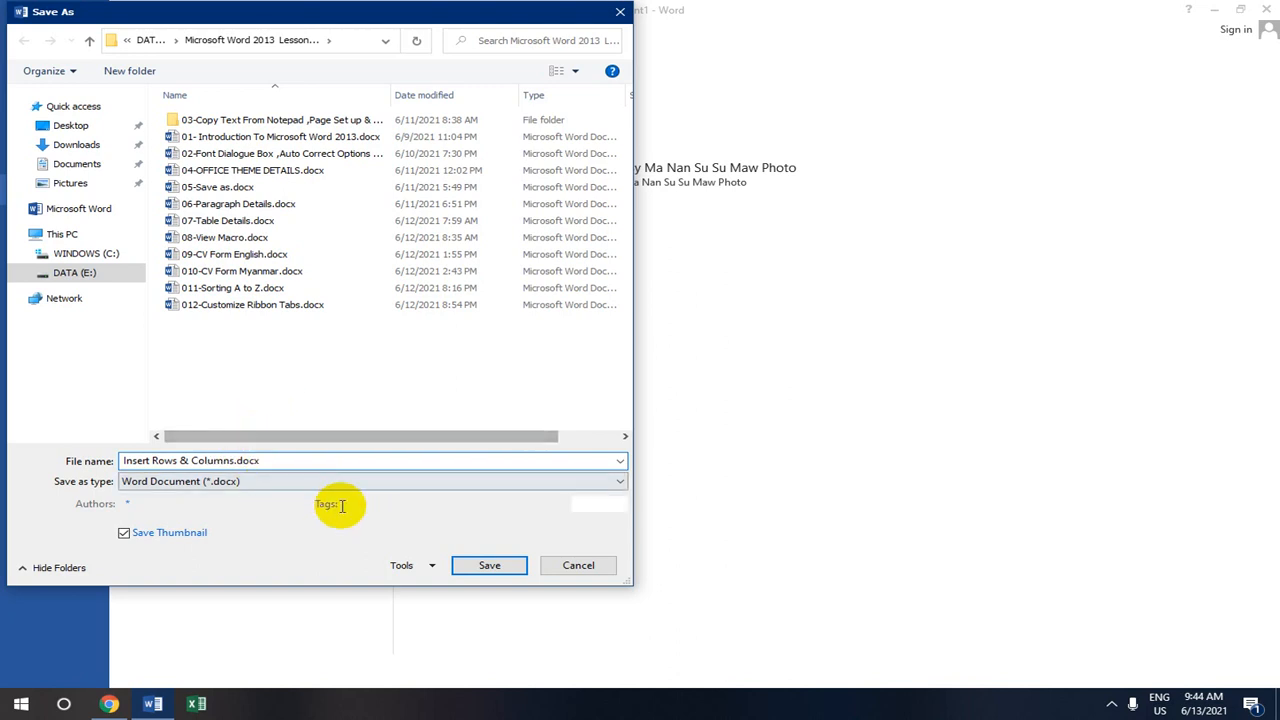
left_click(508, 566)
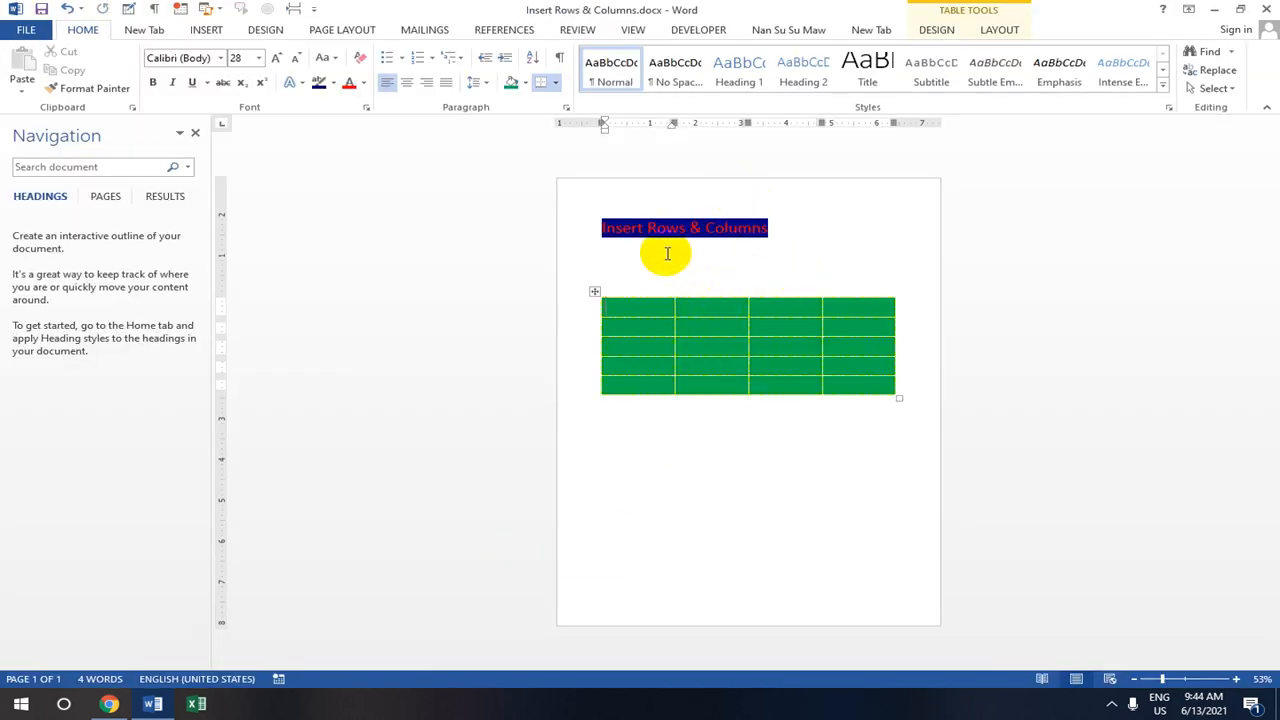
left_click(757, 337)
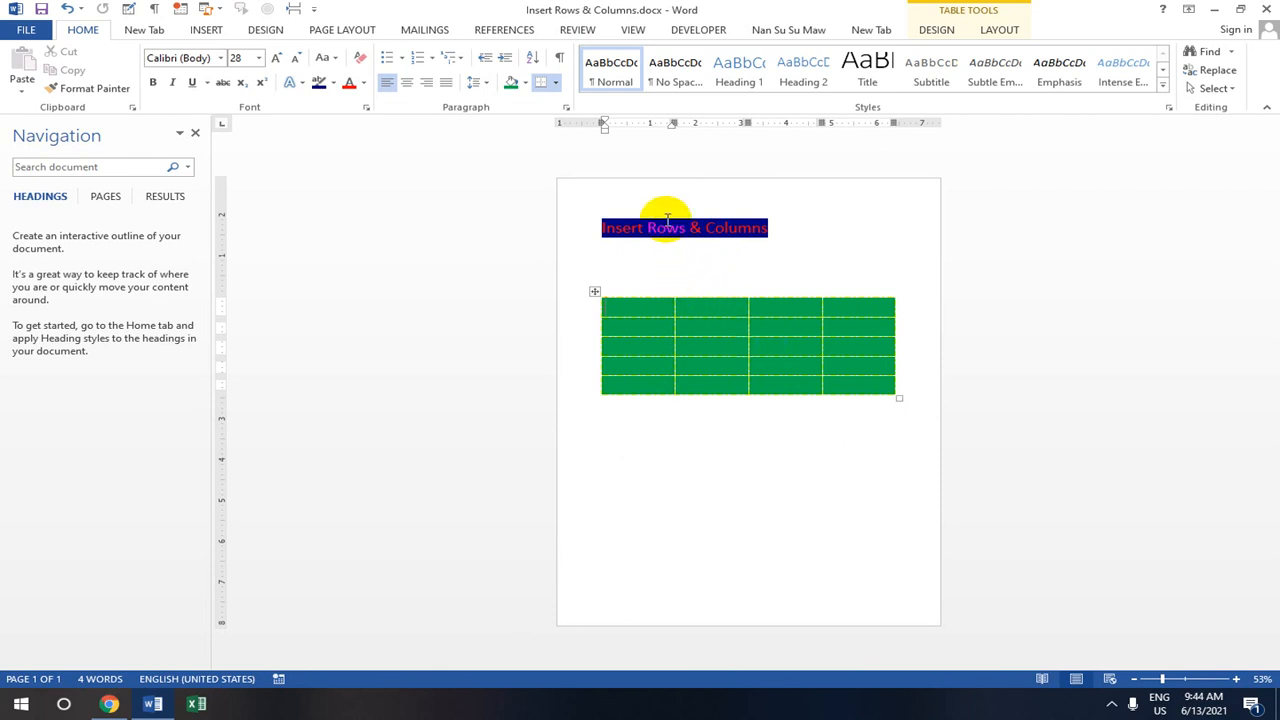
left_click(701, 314)
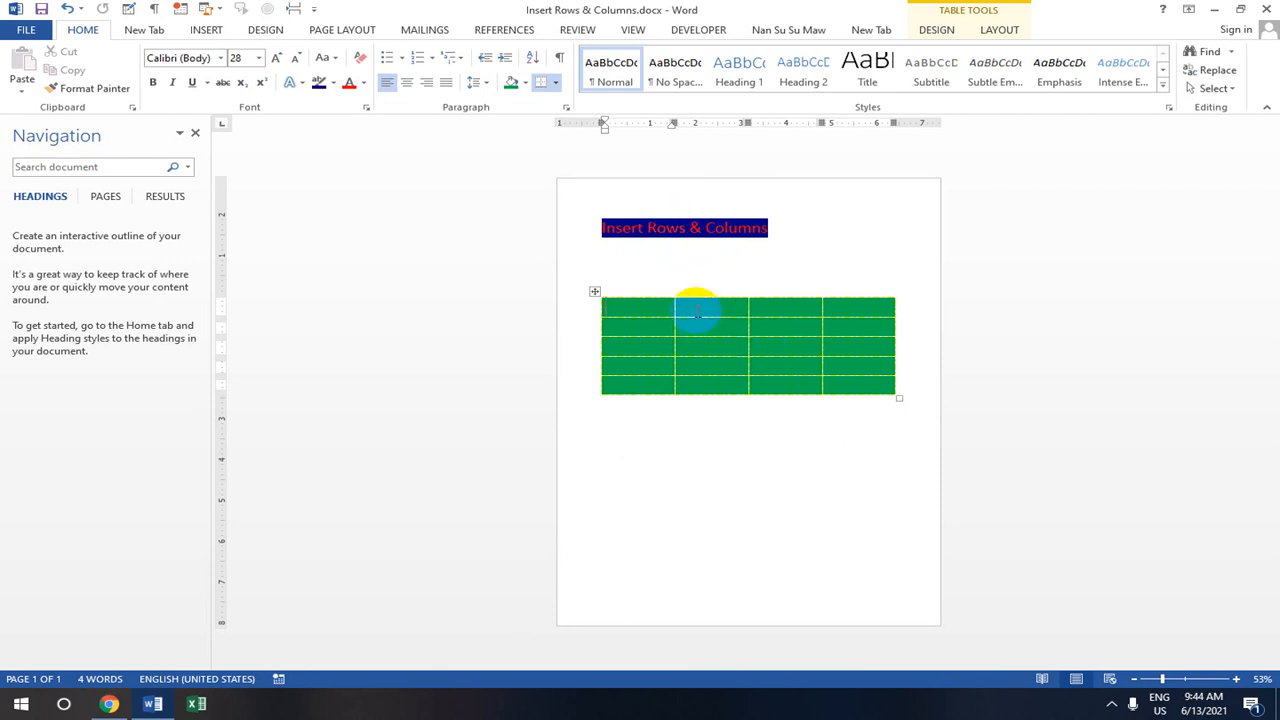